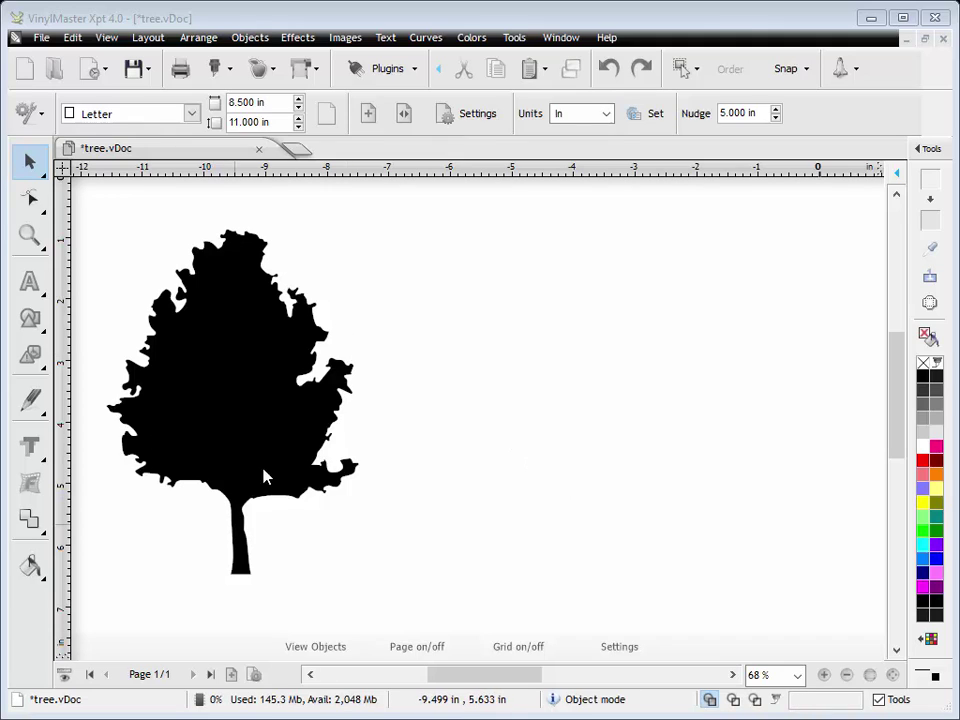
Draw a rectangle about 4.6 in wide and 1.2 in high over the tree's trunk, working in solid view
{"action": "left_click", "coordinate": [733, 699]}
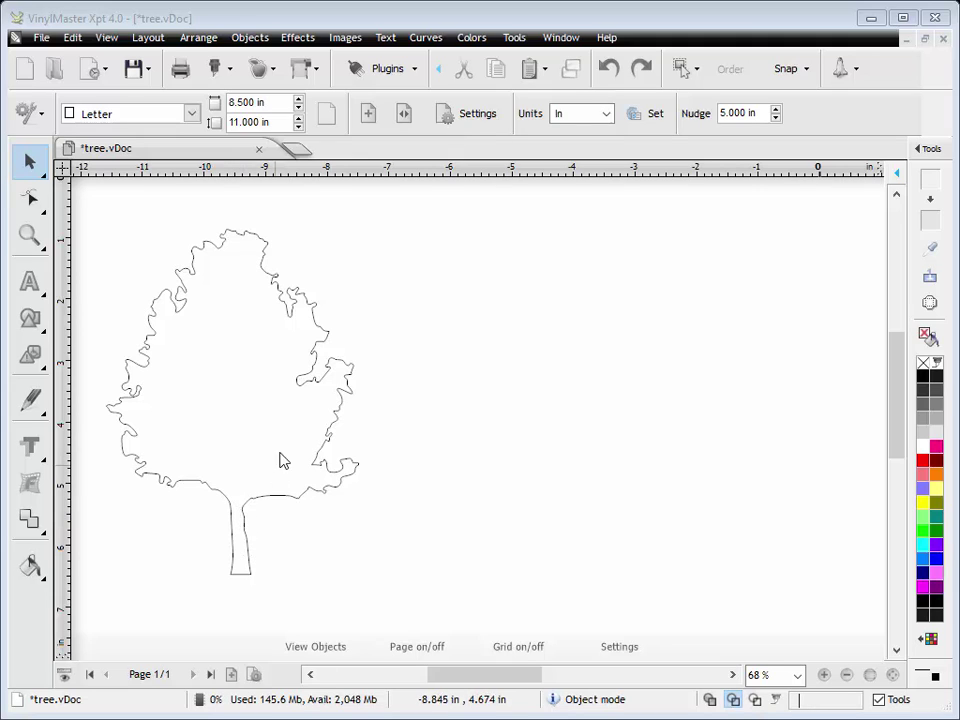
{"action": "left_click", "coordinate": [710, 699]}
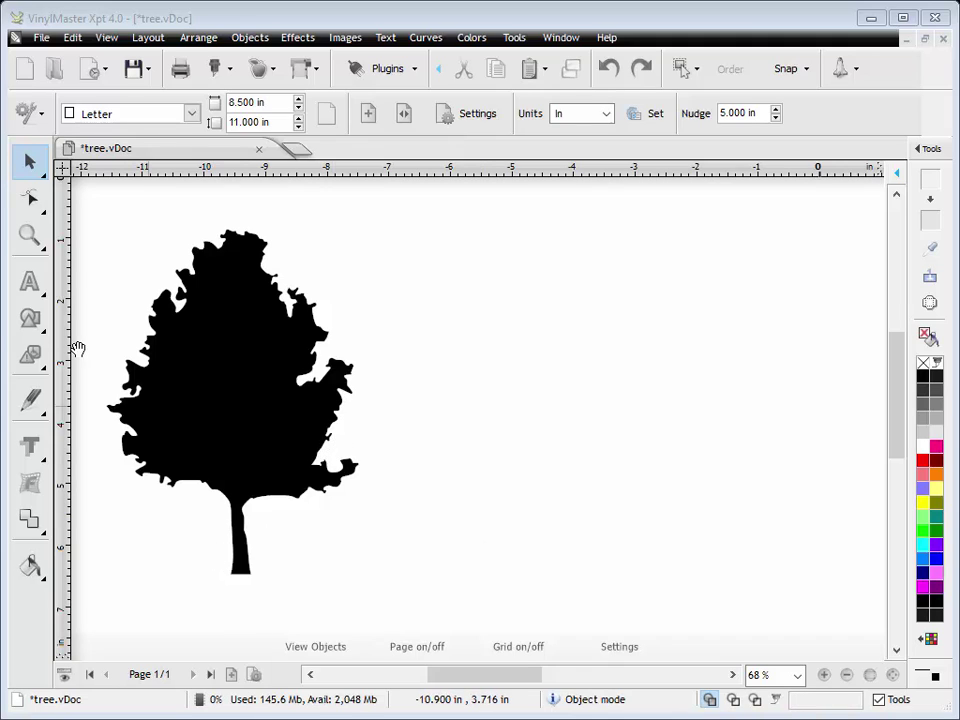
{"action": "left_click", "coordinate": [30, 318]}
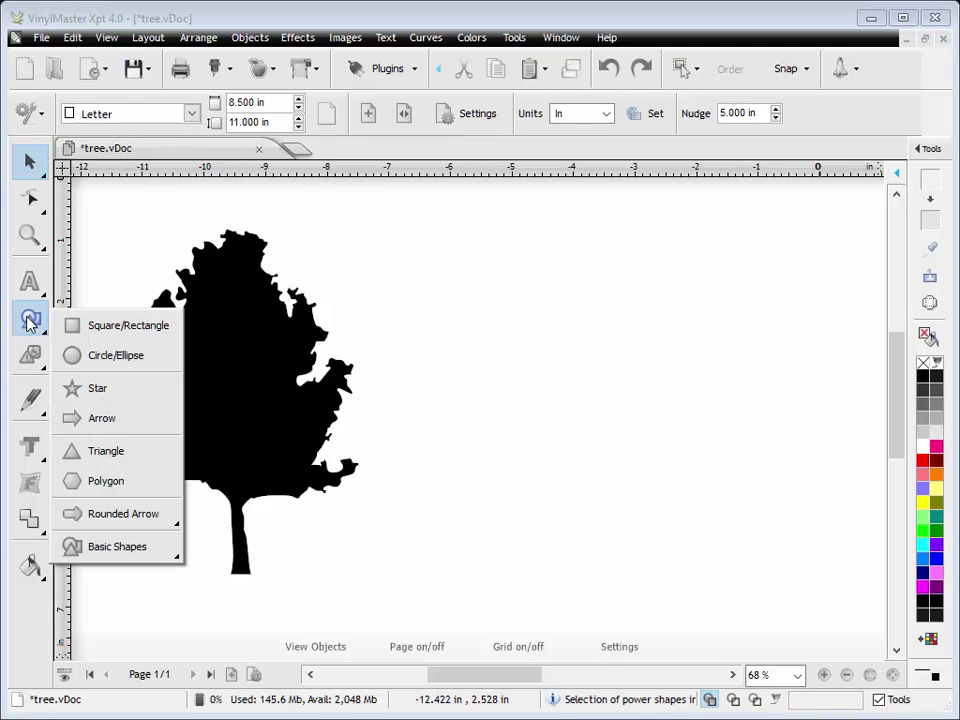
{"action": "left_click", "coordinate": [93, 331]}
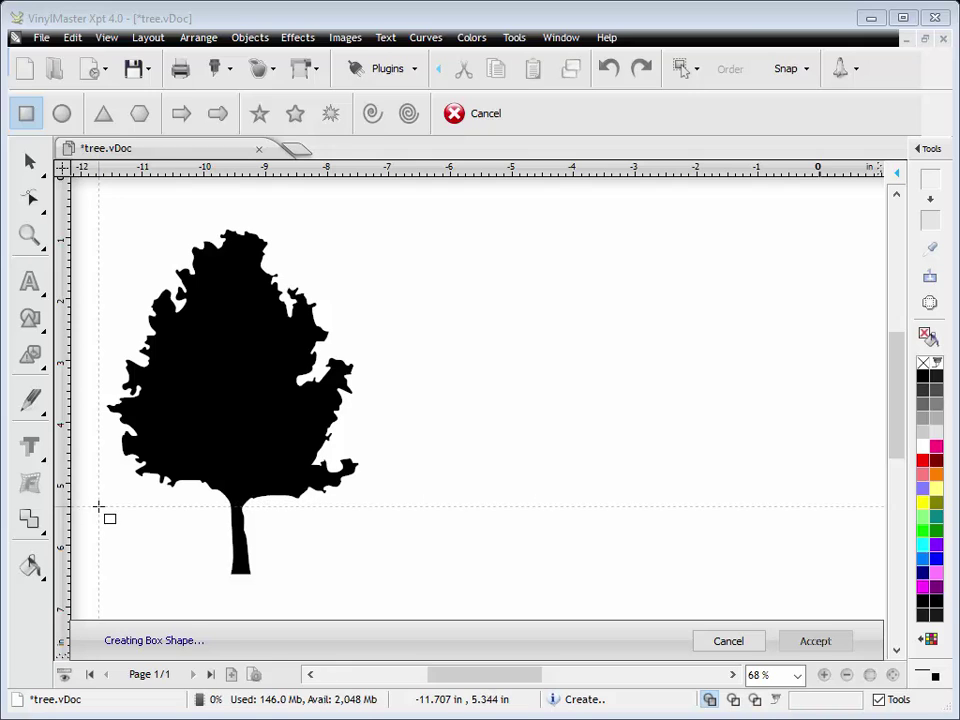
{"action": "left_click_drag", "start_coordinate": [98, 507], "coordinate": [390, 587]}
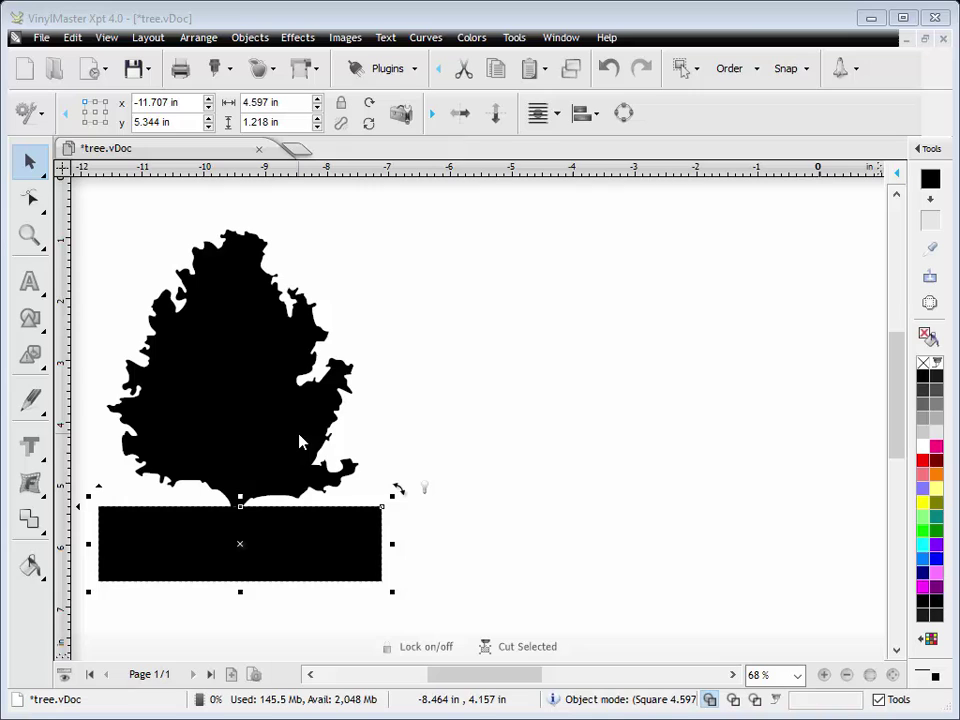
Inspect the rectangle's overlap with the trunk in outline view and check the nudge distance setting
{"action": "left_click", "coordinate": [733, 700]}
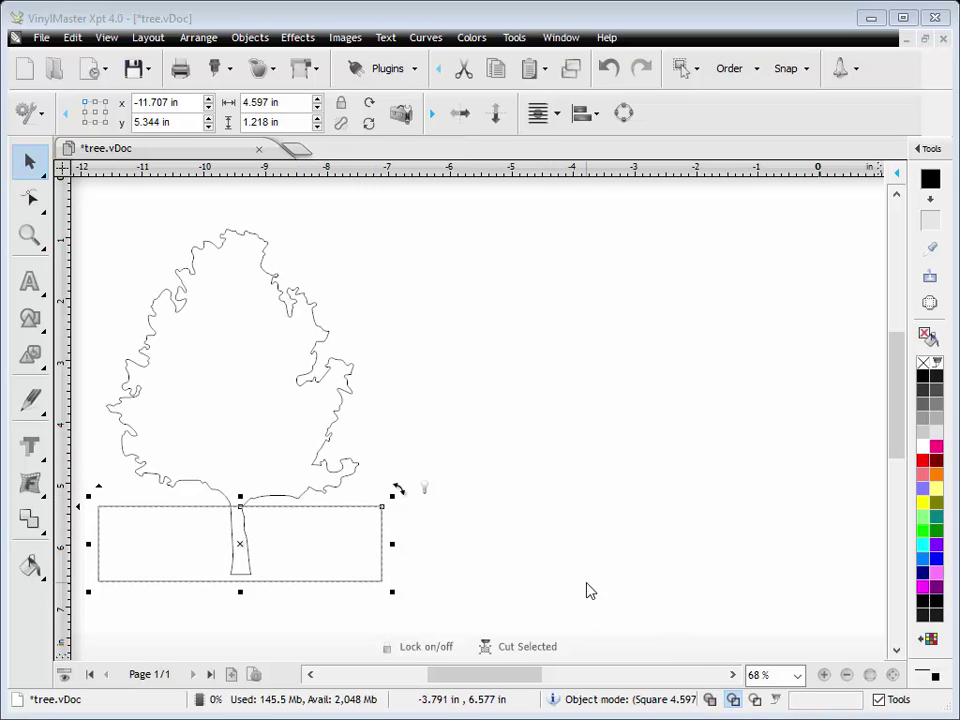
{"action": "left_click", "coordinate": [709, 700]}
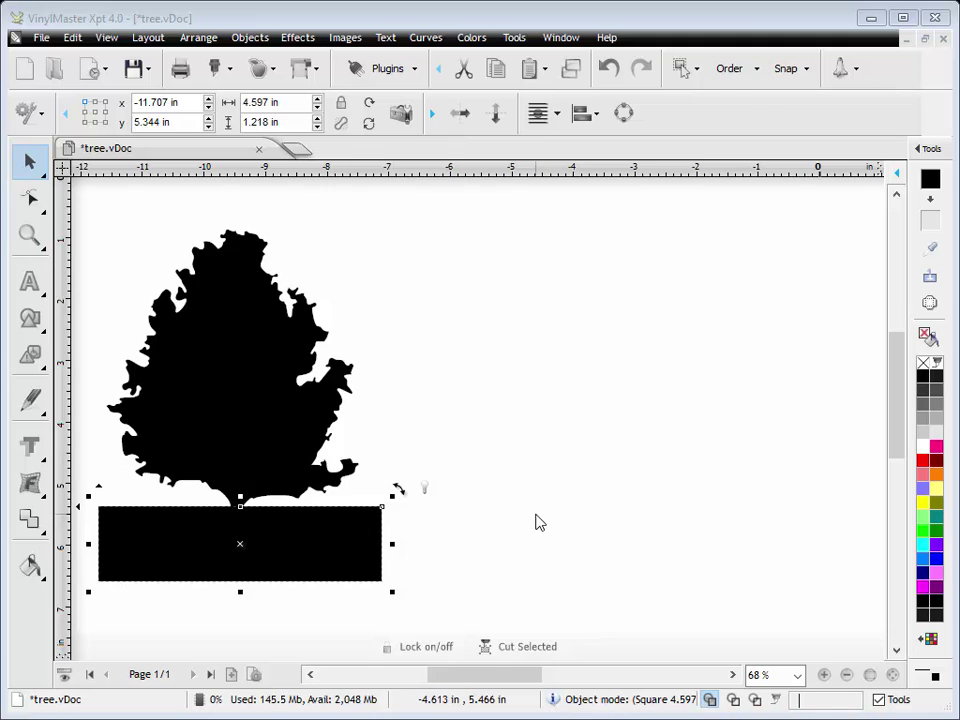
{"action": "left_click", "coordinate": [401, 380]}
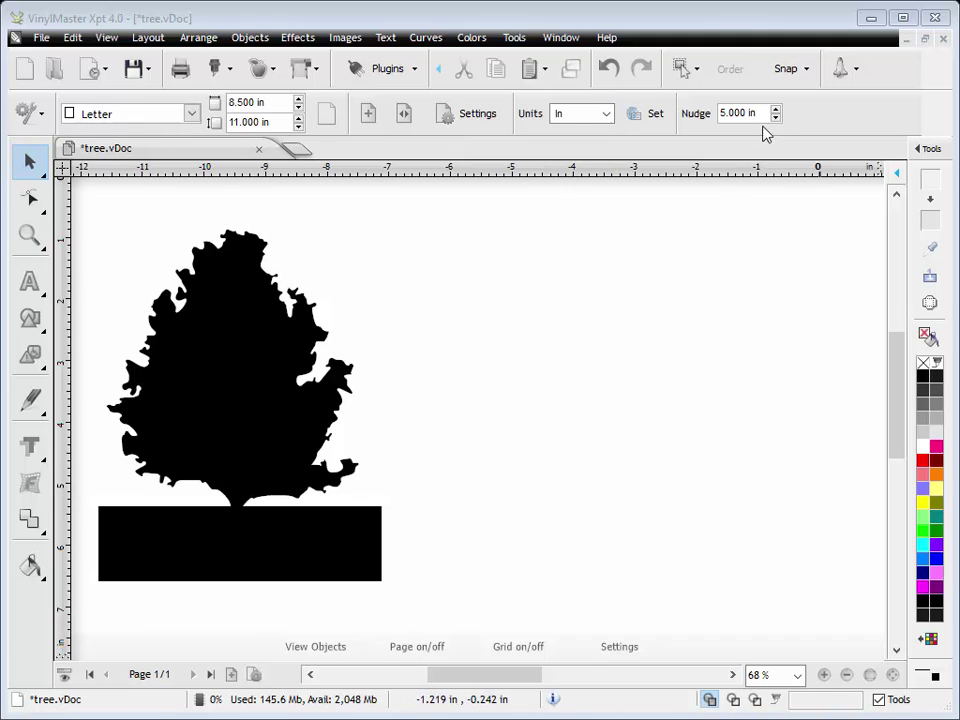
{"action": "left_click", "coordinate": [735, 113]}
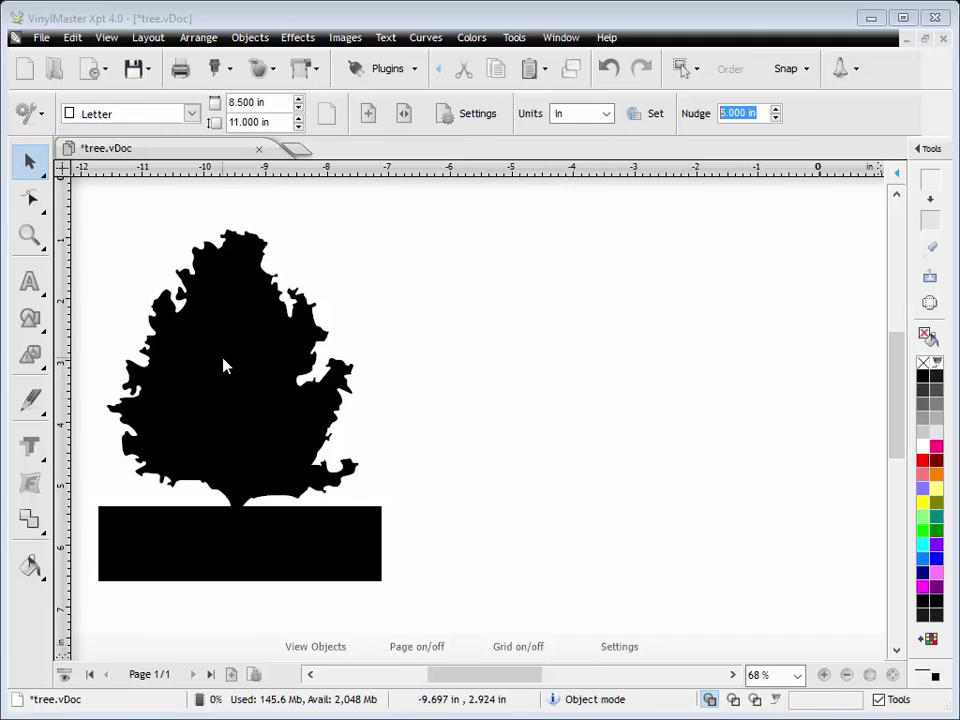
{"action": "left_click", "coordinate": [440, 454]}
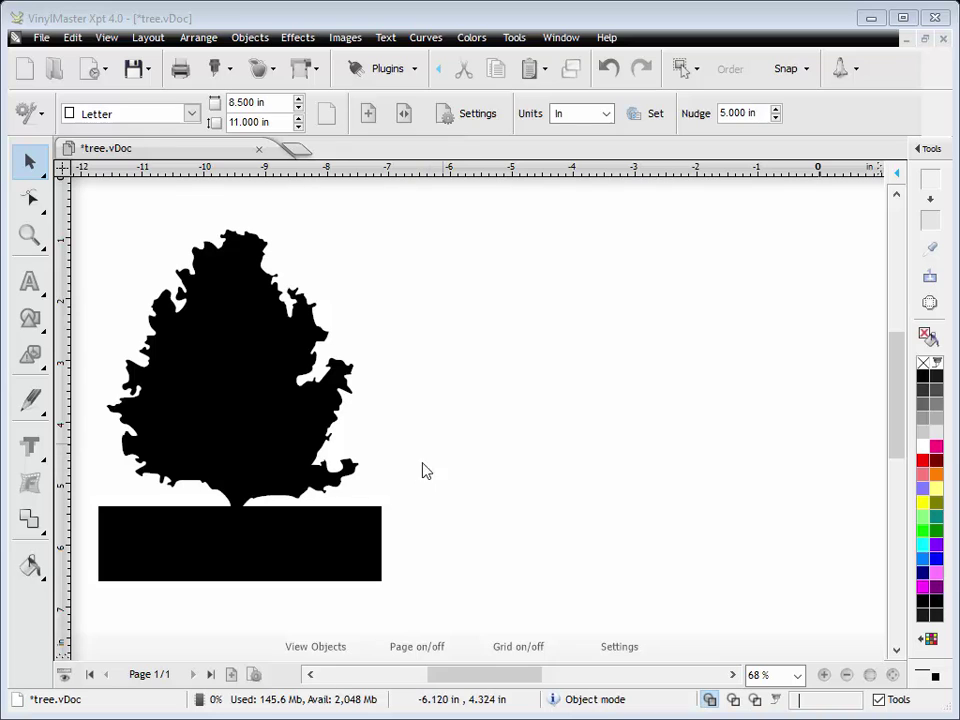
Duplicate the tree and its rectangle together, placing the copy 5 in to the right of the originals
{"action": "left_click_drag", "start_coordinate": [405, 591], "coordinate": [86, 217]}
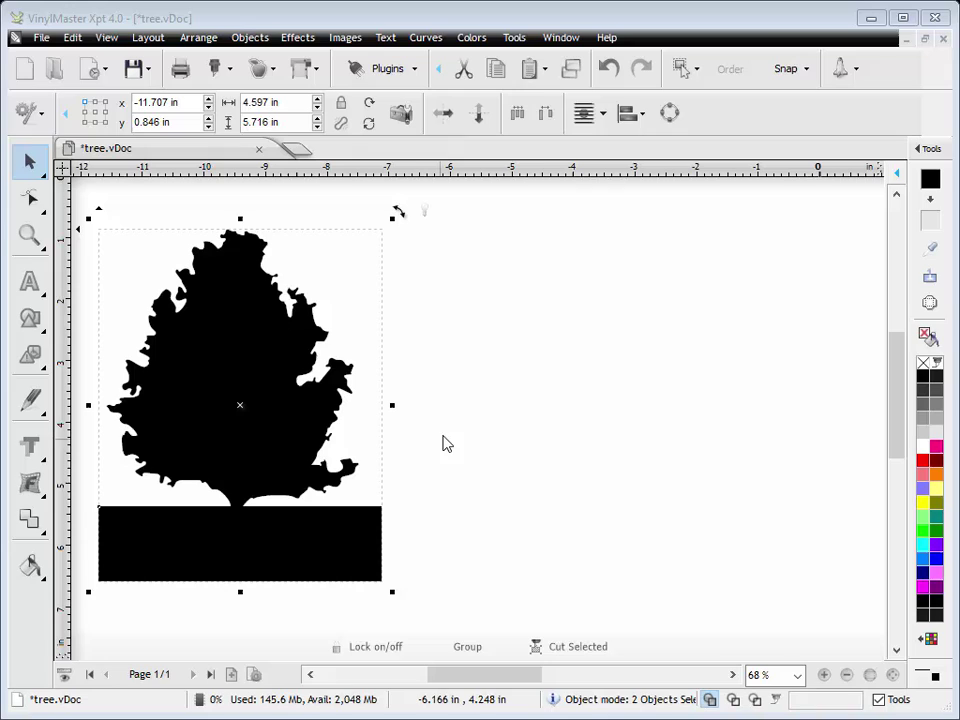
{"action": "left_click", "coordinate": [566, 75]}
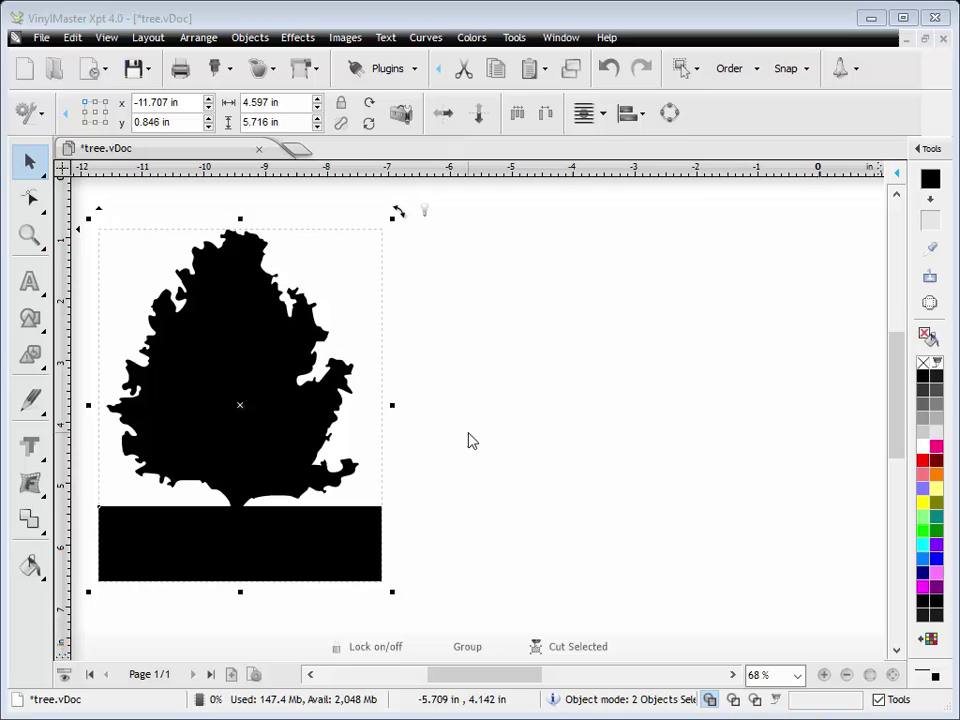
{"action": "key", "text": "ctrl+d"}
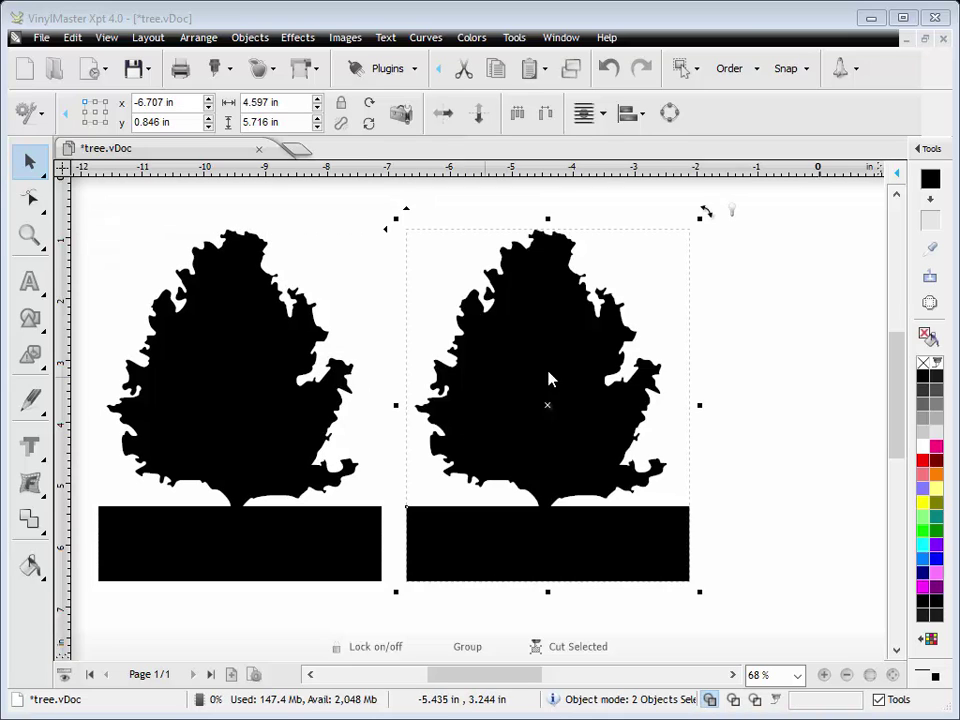
Compare the original and copied tree-and-rectangle pairs in outline view and return to solid view
{"action": "left_click", "coordinate": [750, 369]}
{"action": "left_click", "coordinate": [763, 113]}
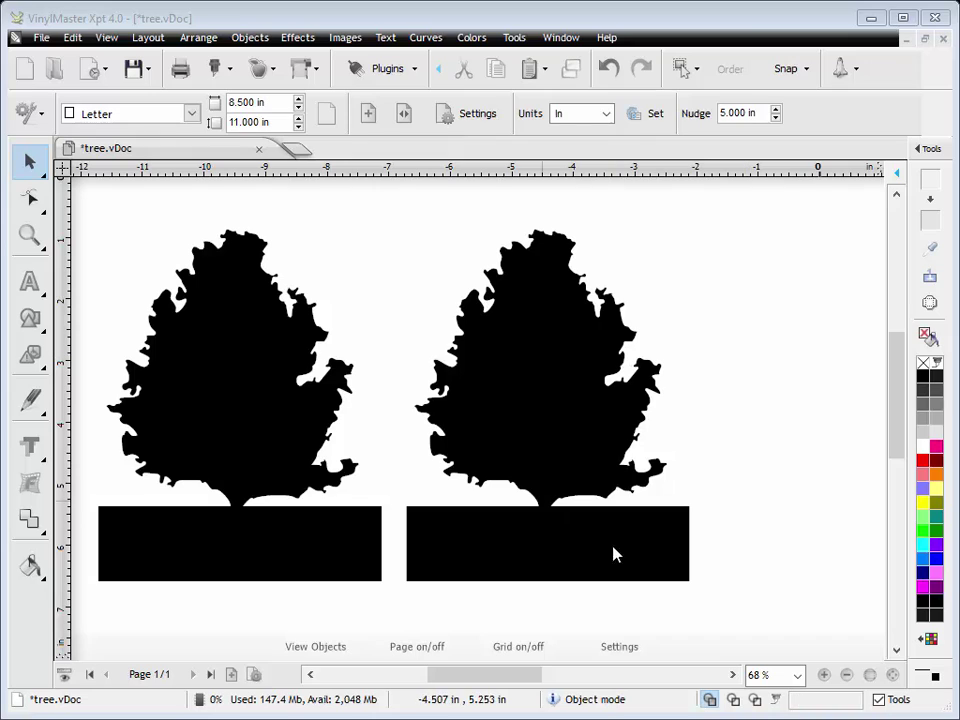
{"action": "left_click", "coordinate": [709, 700]}
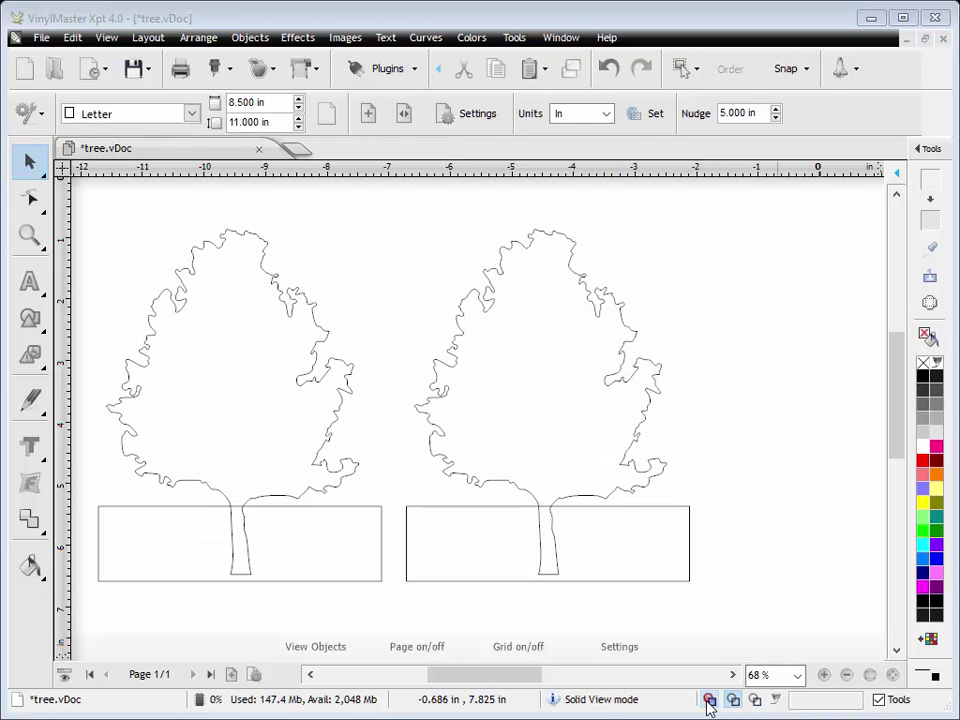
{"action": "left_click", "coordinate": [709, 700]}
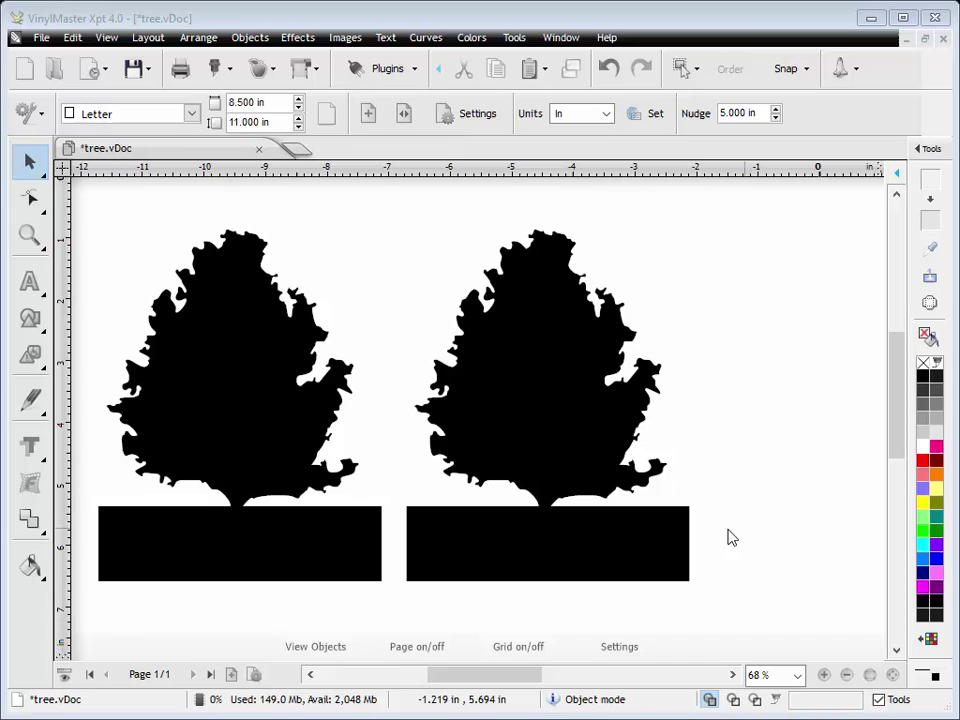
Flip and stretch the copied rectangle upward from its upper edge to about 4.8 in high, covering the copied tree's foliage
{"action": "left_click", "coordinate": [680, 542]}
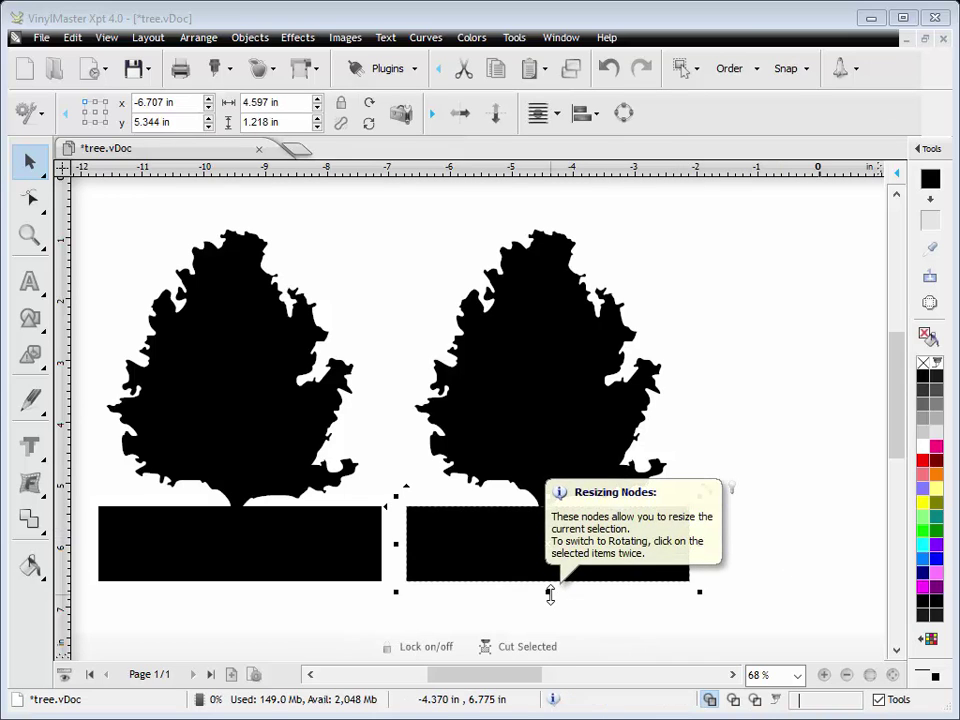
{"action": "left_click_drag", "start_coordinate": [550, 593], "coordinate": [555, 209]}
{"action": "left_click", "coordinate": [765, 385]}
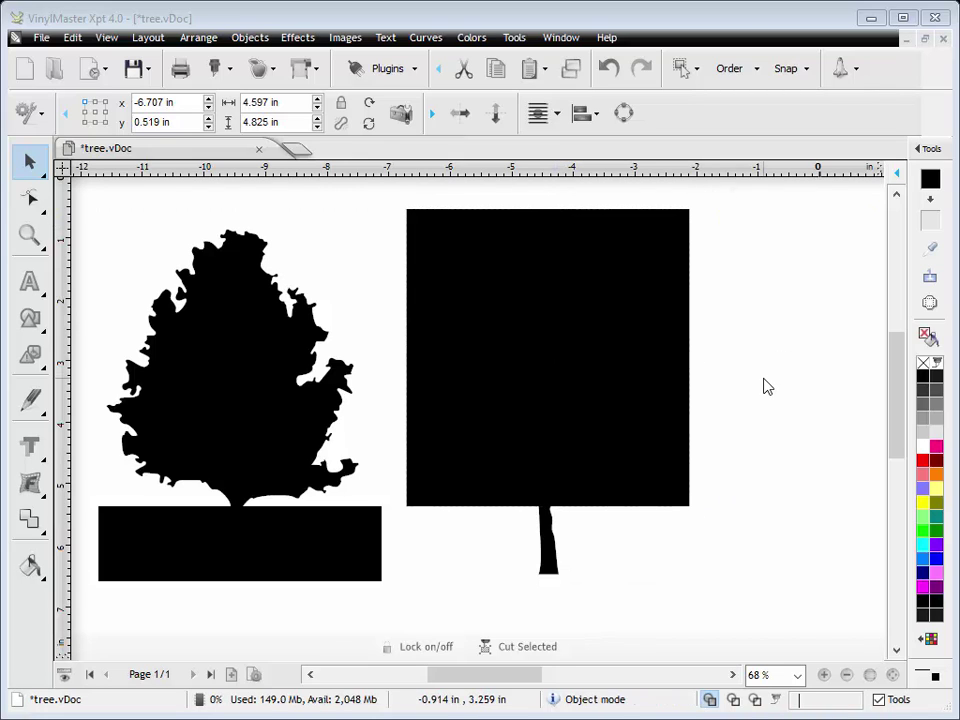
{"action": "left_click", "coordinate": [733, 699]}
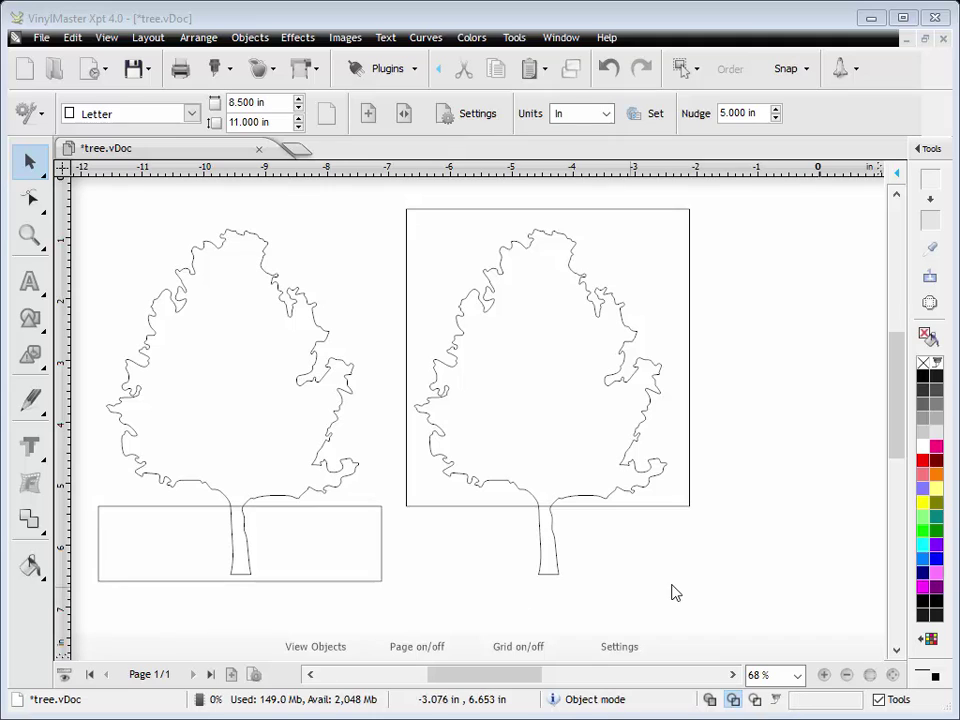
{"action": "left_click", "coordinate": [710, 699]}
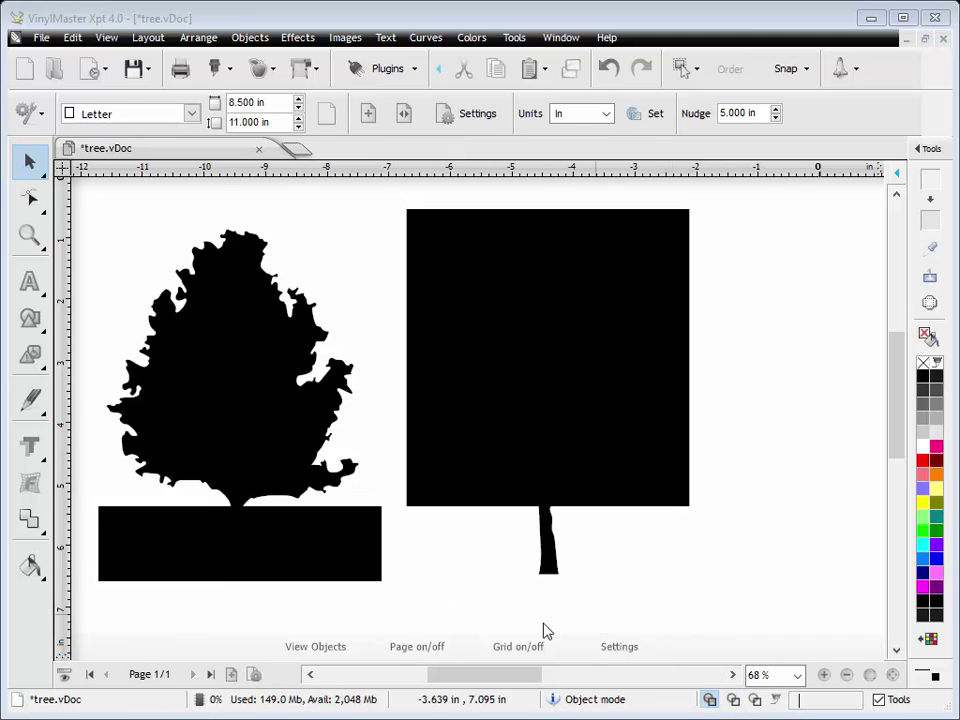
Punch out the original rectangle from the original tree so only the foliage is kept
{"action": "left_click", "coordinate": [369, 560]}
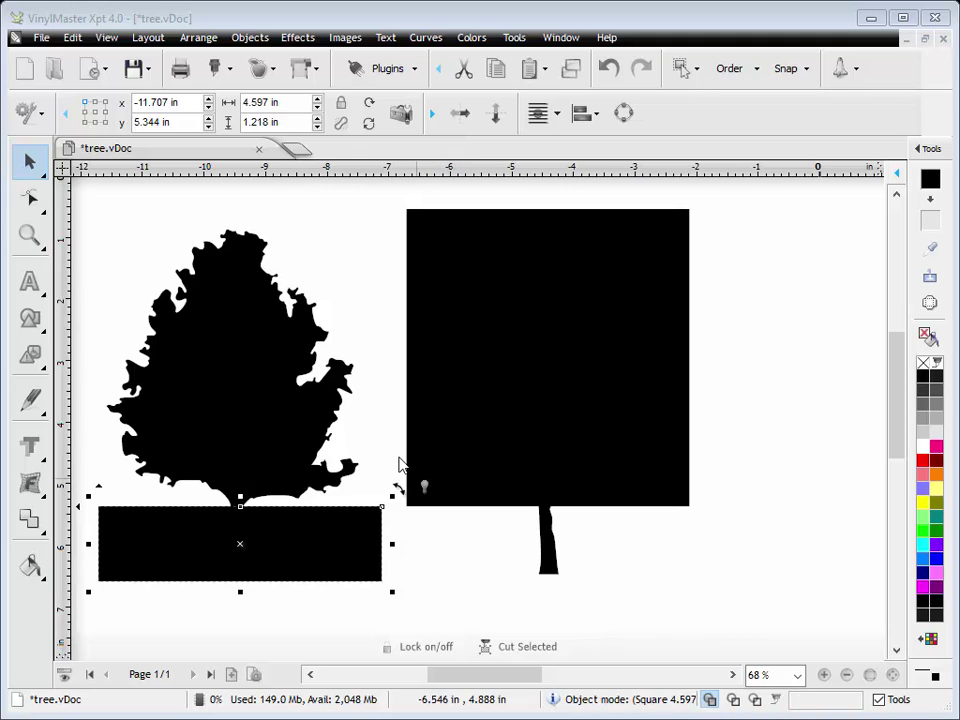
{"action": "left_click", "coordinate": [322, 338], "text": "shift"}
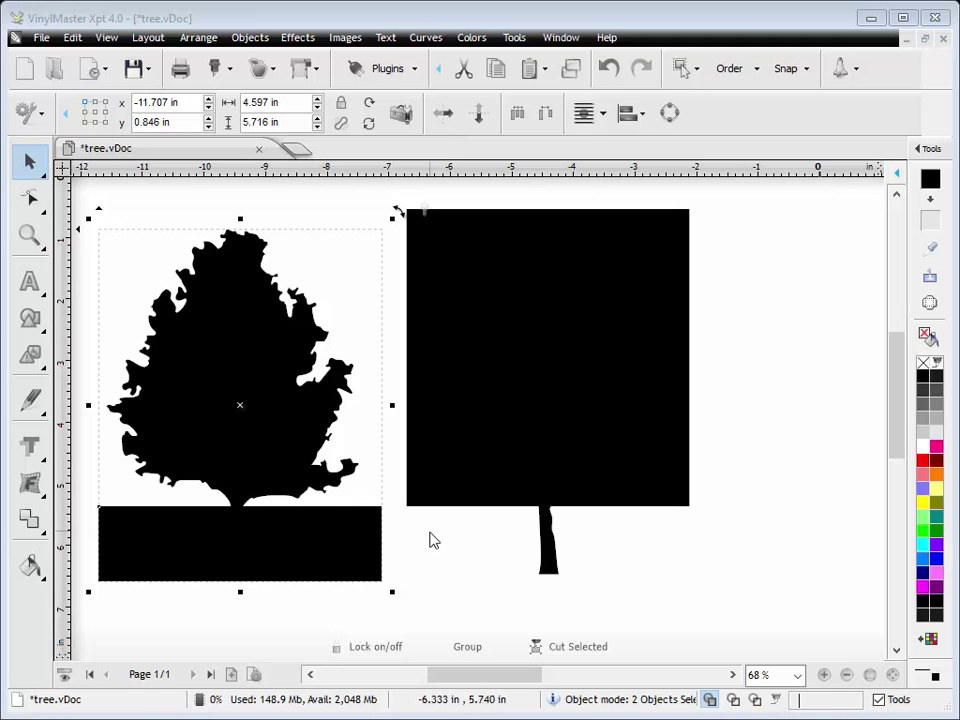
{"action": "left_click", "coordinate": [31, 519]}
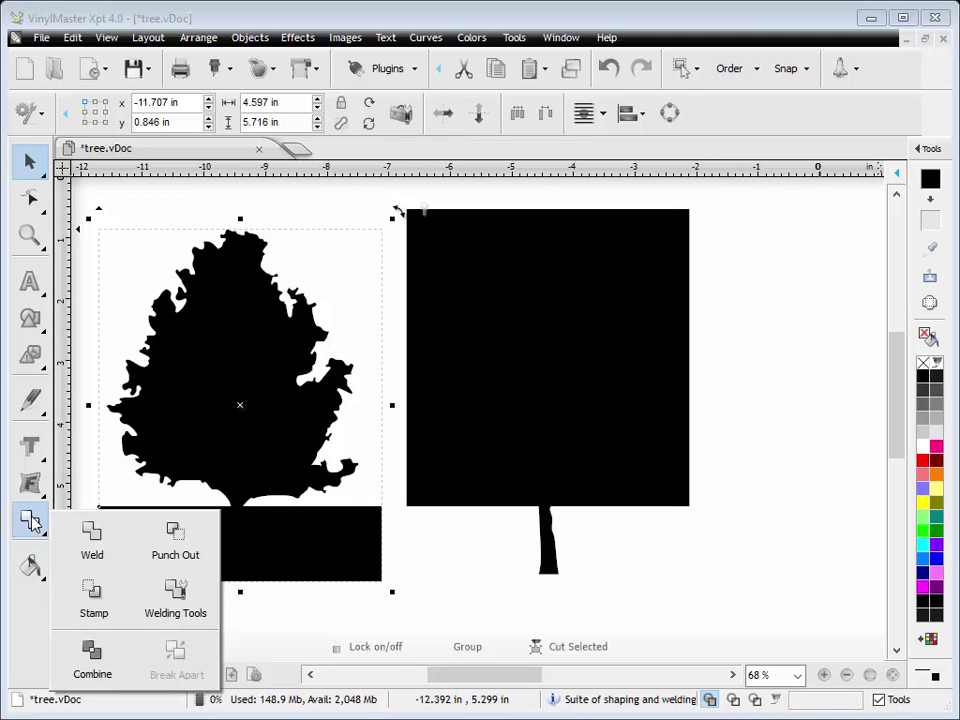
{"action": "left_click", "coordinate": [178, 545]}
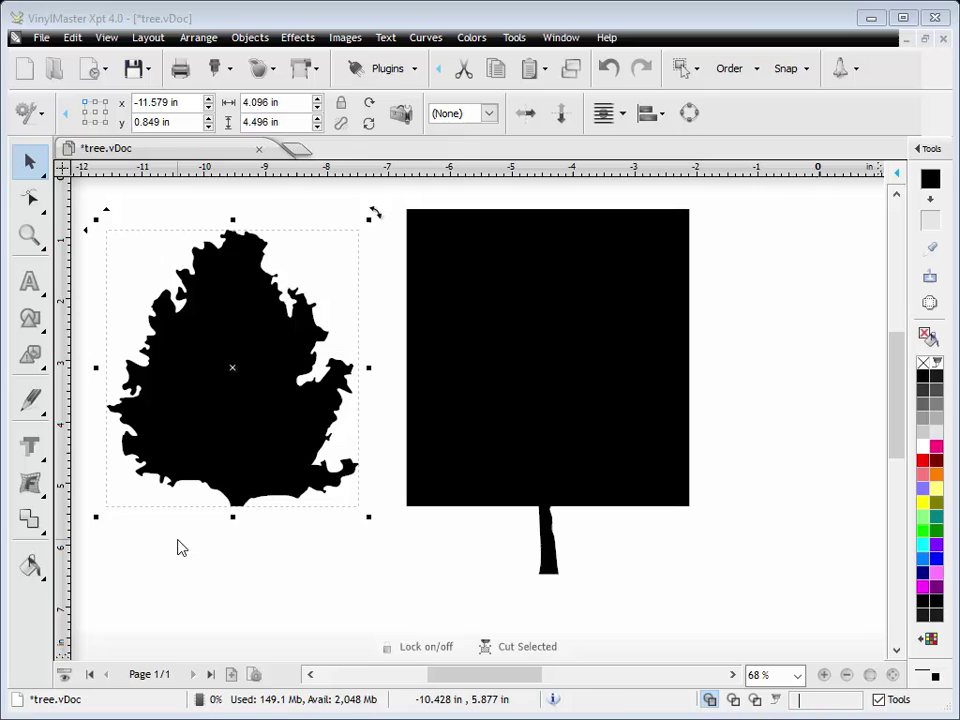
{"action": "left_click", "coordinate": [264, 519]}
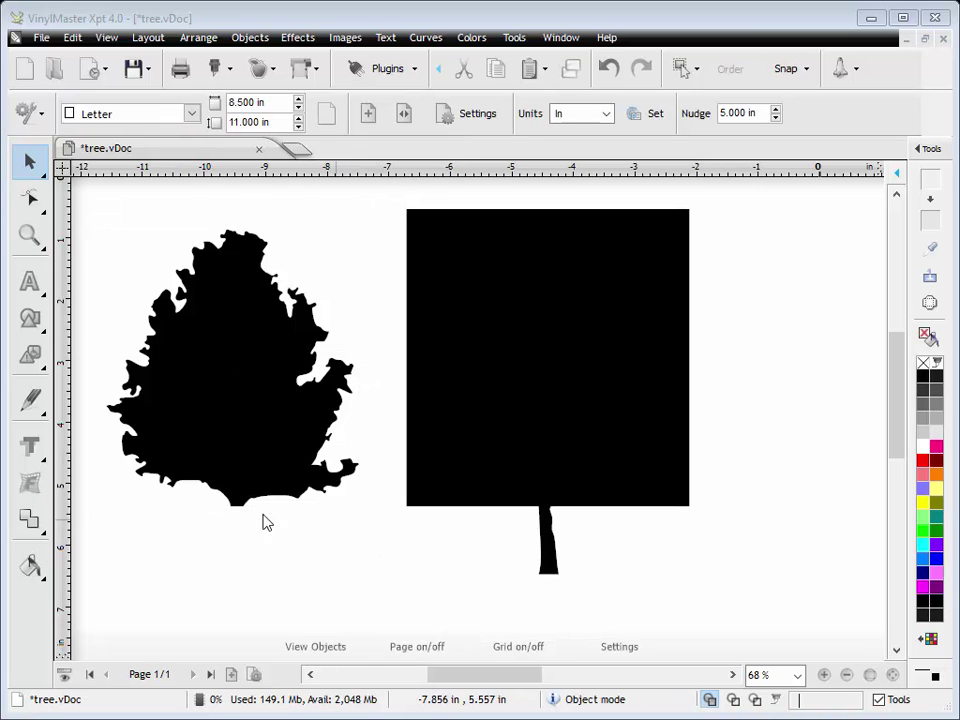
Switch to outline view and punch out the tall rectangle from the copied tree so only the trunk is kept
{"action": "left_click", "coordinate": [733, 699]}
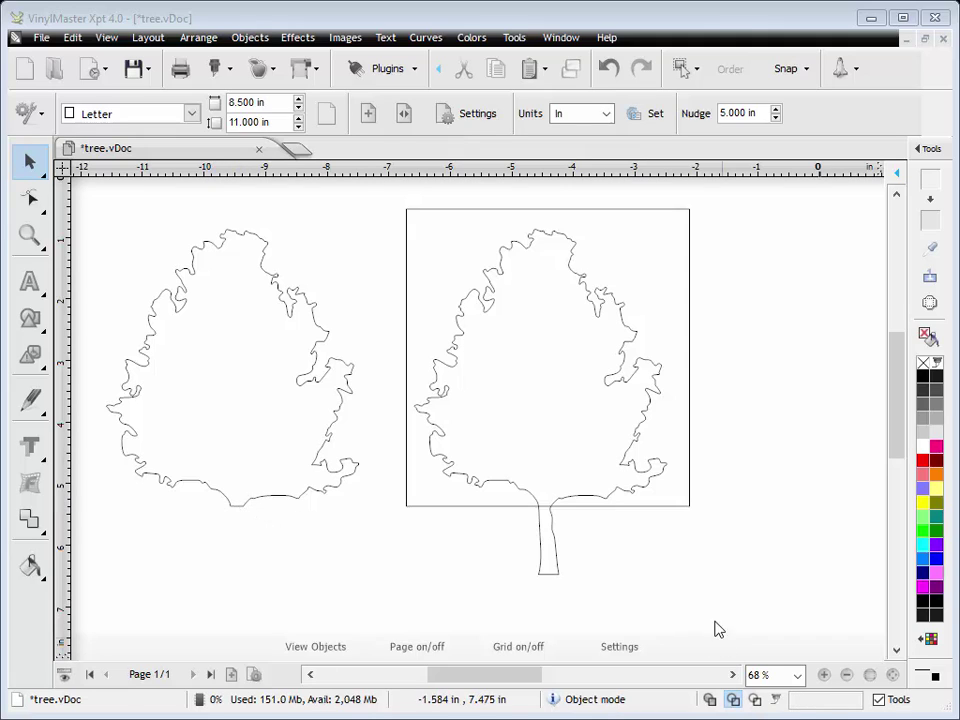
{"action": "left_click", "coordinate": [560, 578]}
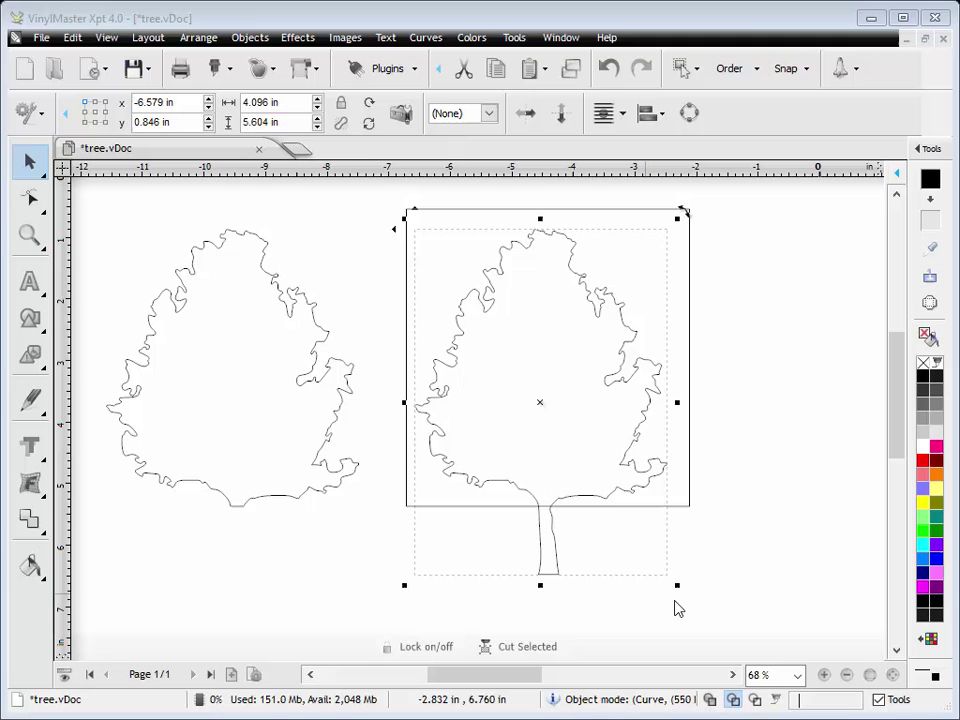
{"action": "left_click", "coordinate": [691, 479], "text": "shift"}
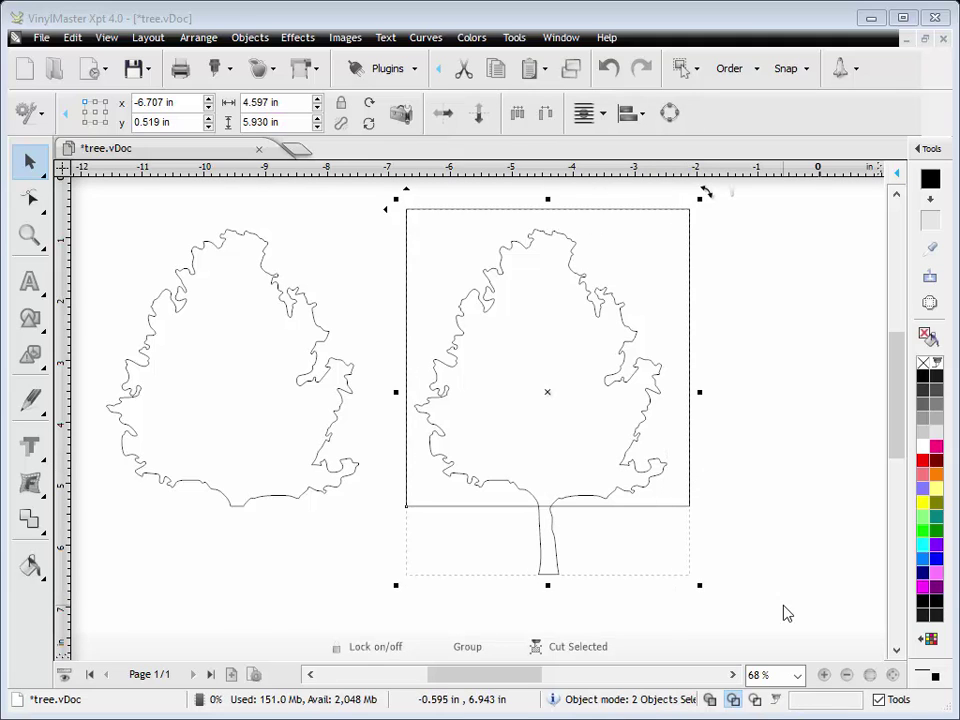
{"action": "left_click", "coordinate": [30, 519]}
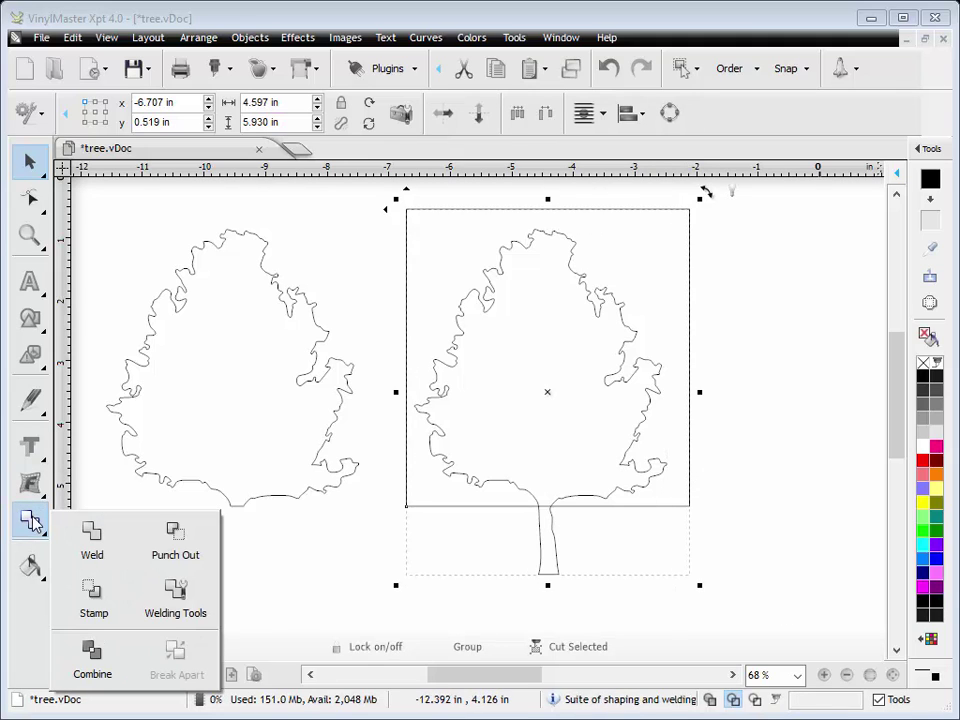
{"action": "left_click", "coordinate": [180, 553]}
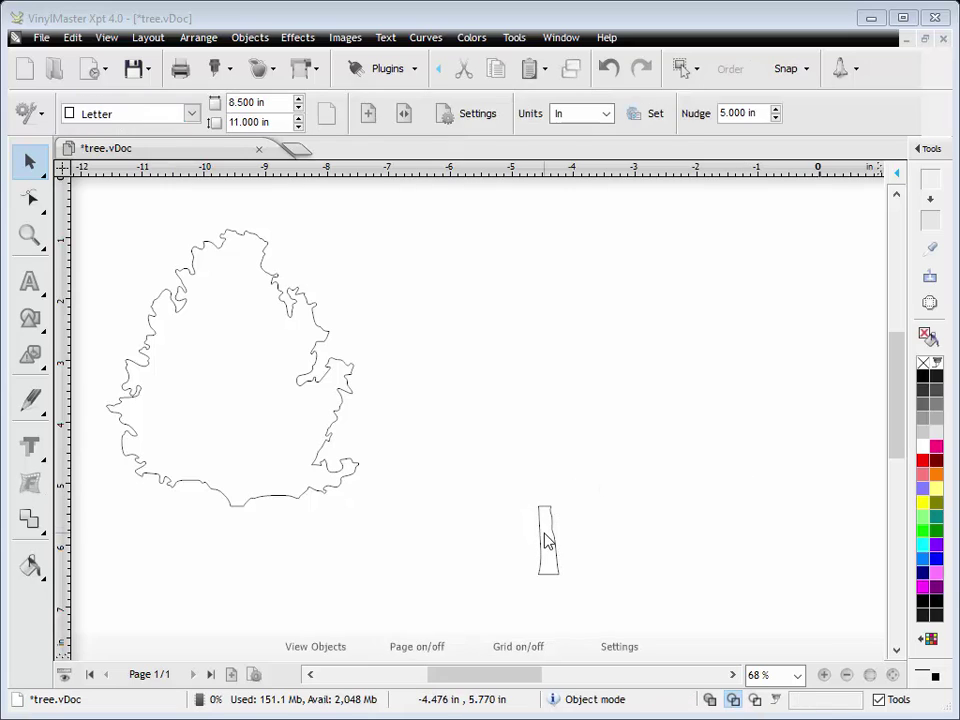
Select the trunk and the foliage in turn to check that they are separate objects
{"action": "left_click", "coordinate": [544, 540]}
{"action": "left_click", "coordinate": [358, 460]}
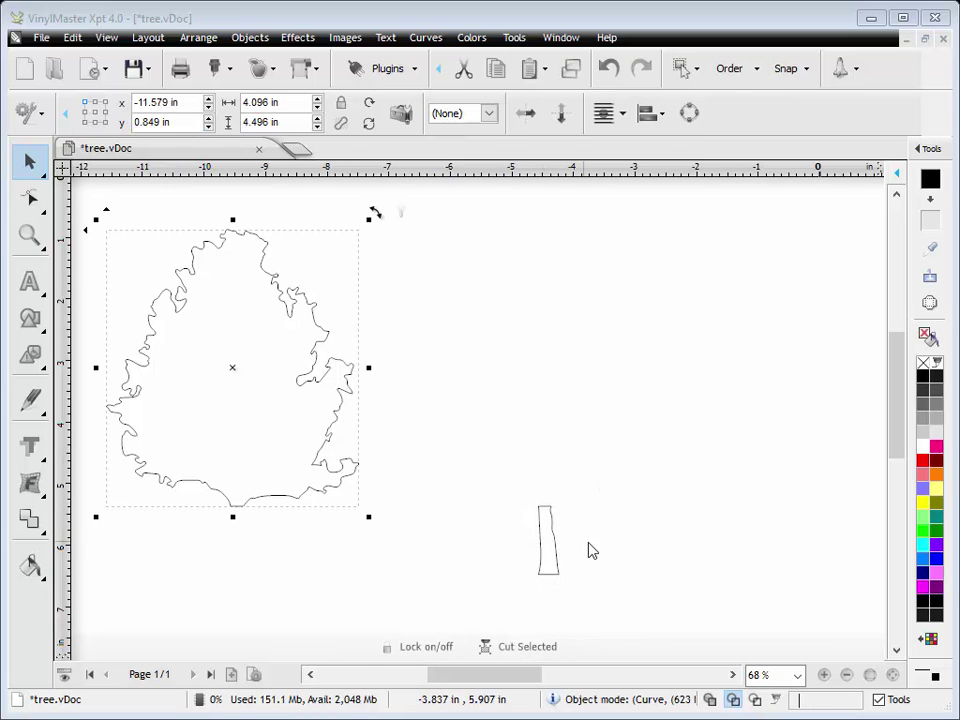
{"action": "left_click", "coordinate": [557, 550]}
{"action": "left_click", "coordinate": [554, 548]}
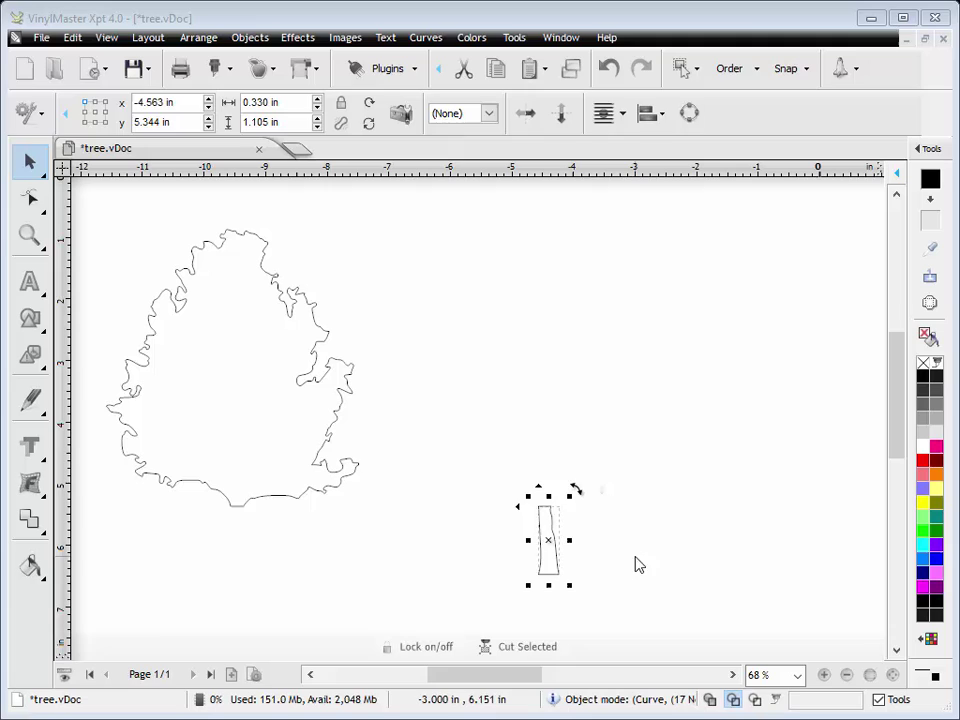
{"action": "left_click", "coordinate": [335, 453]}
{"action": "left_click", "coordinate": [323, 443]}
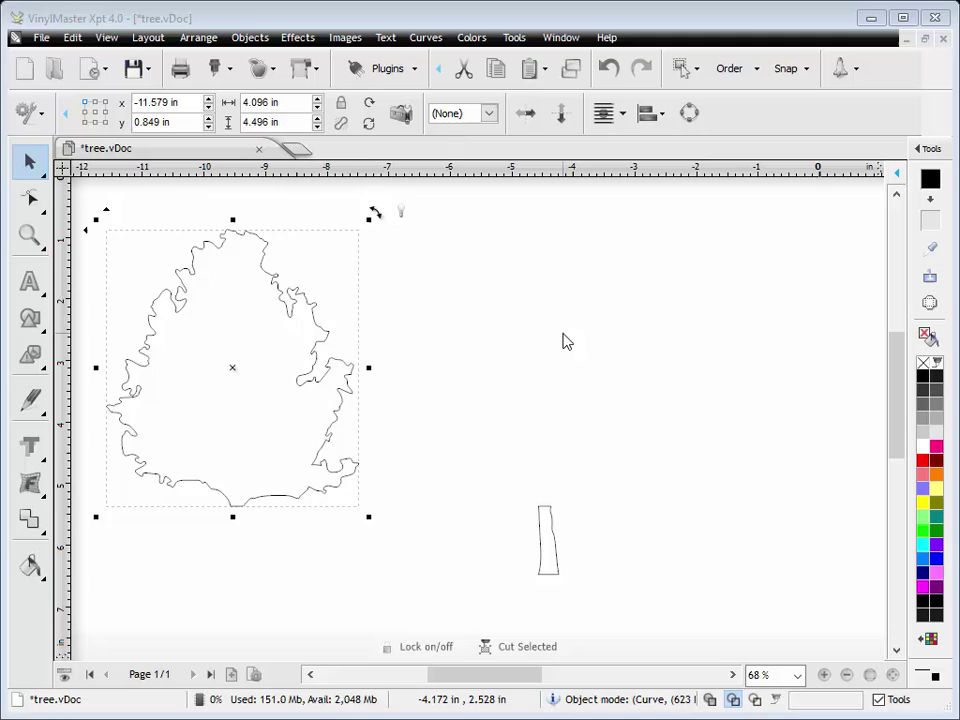
{"action": "key", "text": "shift+Right"}
{"action": "key", "text": "ctrl+z"}
Nudge the trunk 5 in to the left so it sits directly beneath the foliage
{"action": "left_click", "coordinate": [541, 522]}
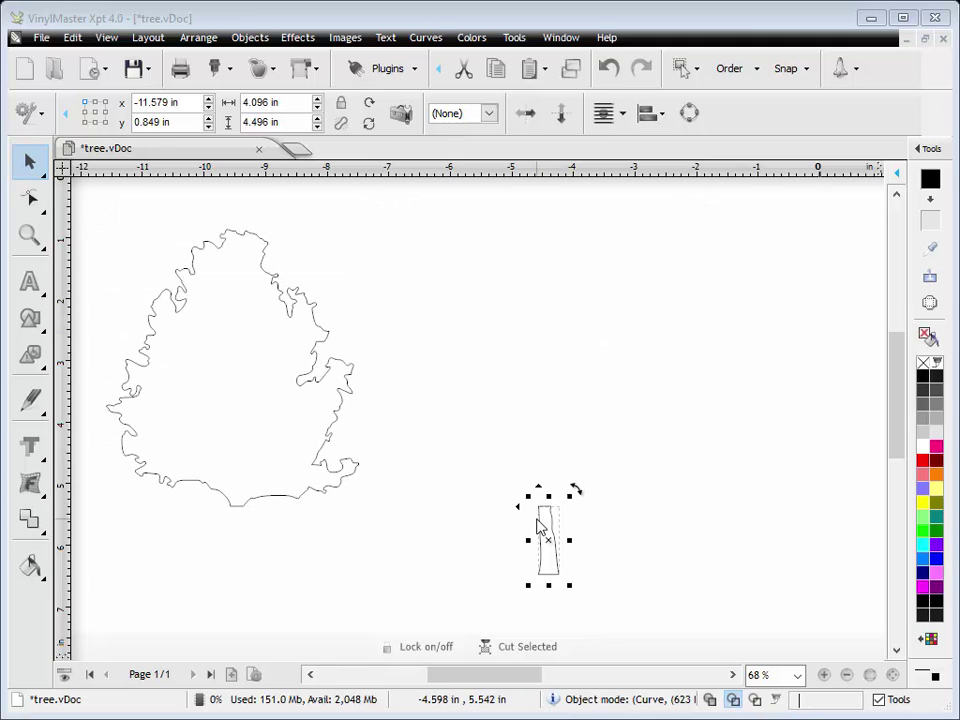
{"action": "key", "text": "Left"}
{"action": "left_click", "coordinate": [605, 533]}
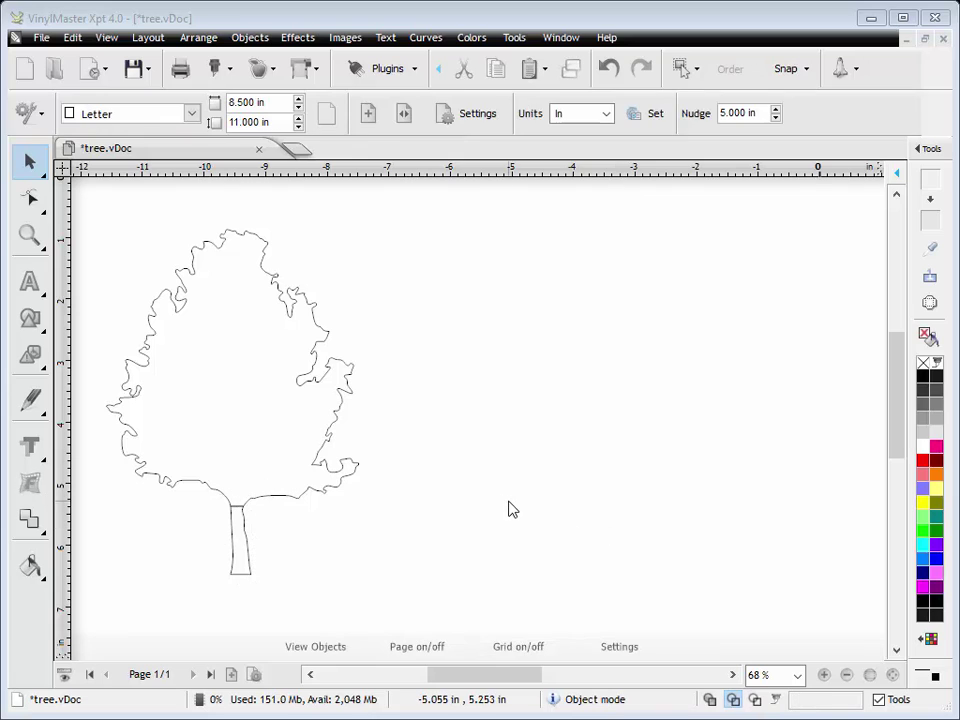
Examine the joint between the trunk and the foliage up close, checking each outline
{"action": "left_click", "coordinate": [29, 234]}
{"action": "left_click_drag", "start_coordinate": [172, 465], "coordinate": [285, 528]}
{"action": "left_click", "coordinate": [578, 552]}
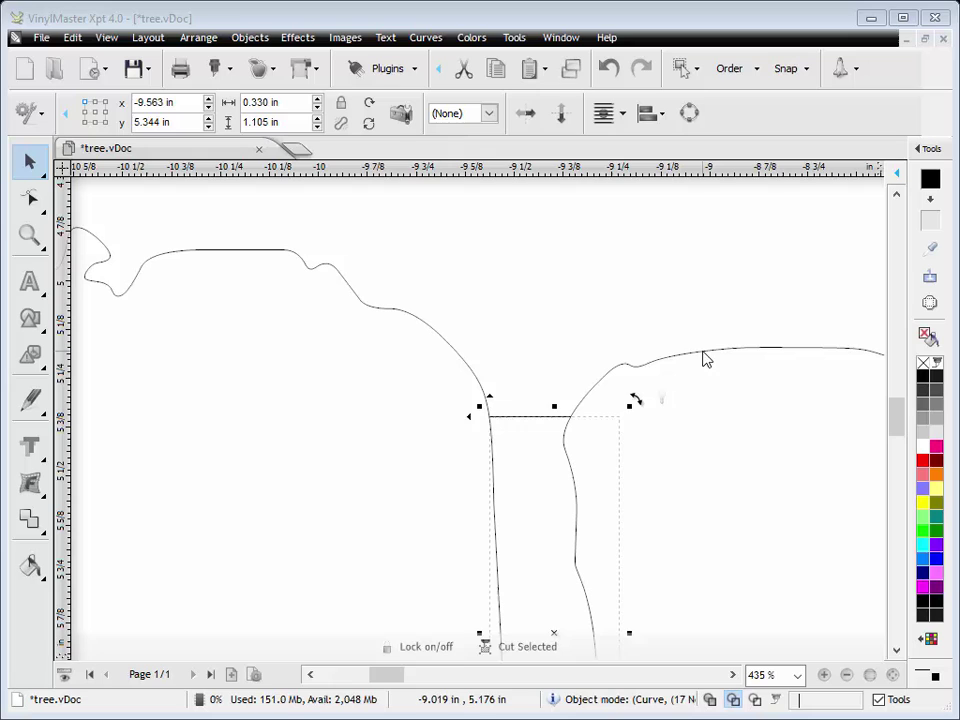
{"action": "left_click", "coordinate": [892, 675]}
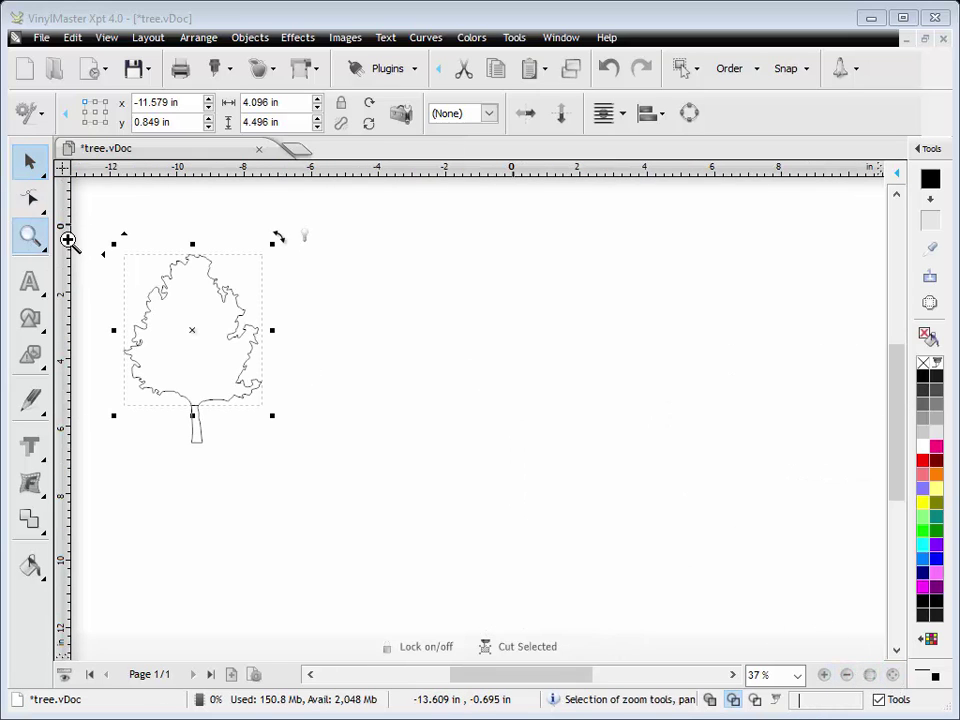
Switch the display to solid view and fill the foliage with green
{"action": "left_click", "coordinate": [29, 234]}
{"action": "left_click_drag", "start_coordinate": [113, 255], "coordinate": [340, 467]}
{"action": "left_click", "coordinate": [768, 465]}
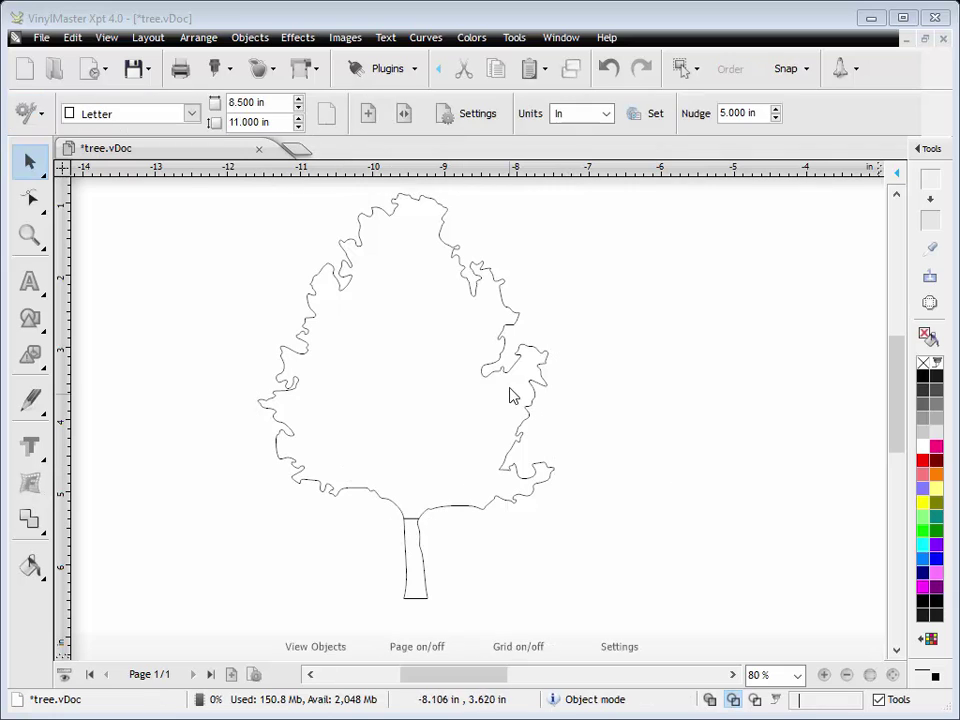
{"action": "left_click", "coordinate": [509, 370]}
{"action": "left_click", "coordinate": [710, 699]}
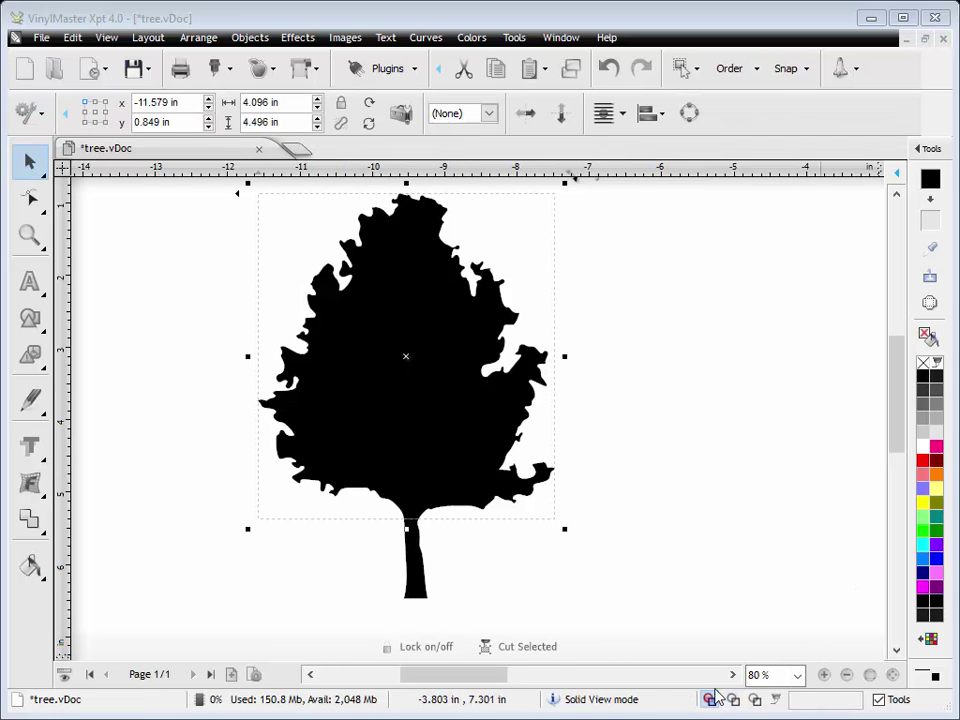
{"action": "left_click", "coordinate": [727, 552]}
{"action": "left_click", "coordinate": [514, 446]}
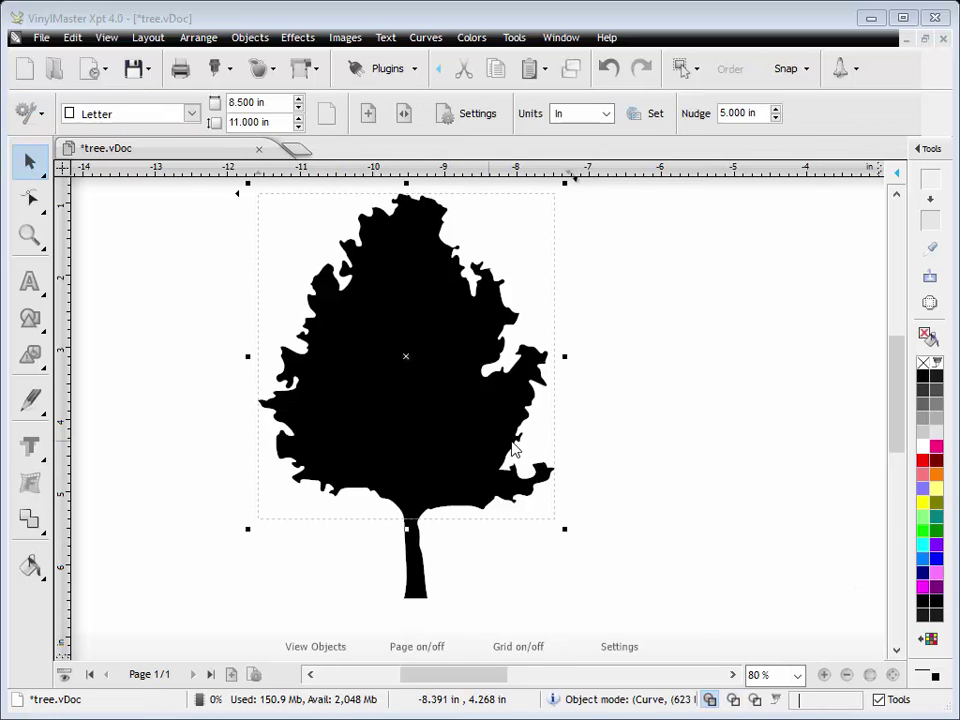
{"action": "left_click", "coordinate": [934, 530]}
{"action": "left_click", "coordinate": [735, 505]}
Fill the trunk with Saddle Brown from the extended color palette
{"action": "left_click", "coordinate": [411, 553]}
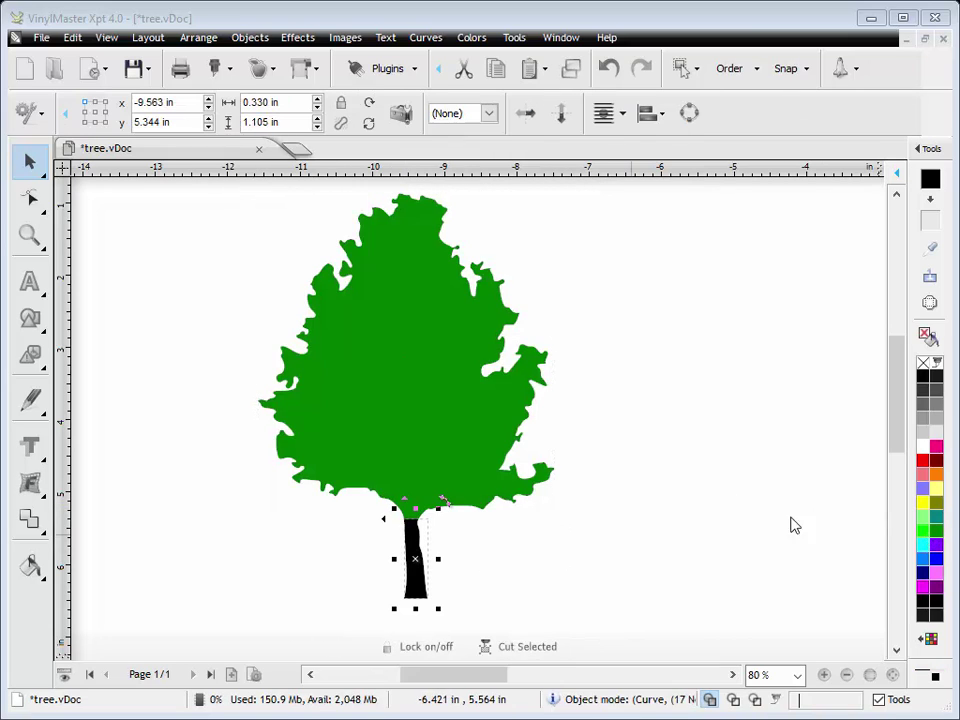
{"action": "left_click", "coordinate": [936, 505]}
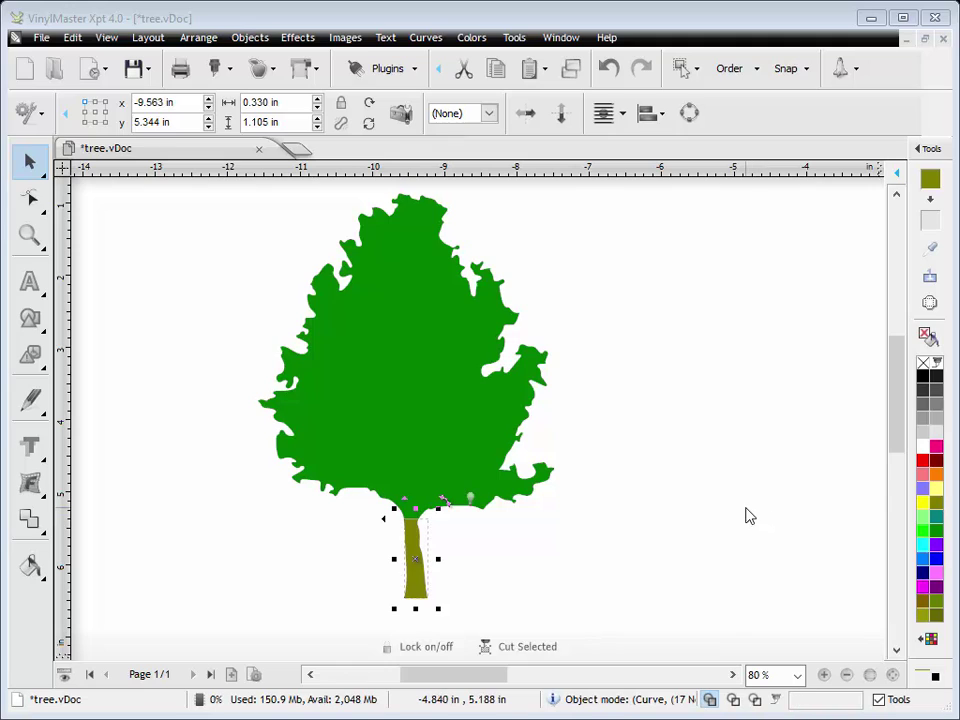
{"action": "left_click", "coordinate": [936, 460]}
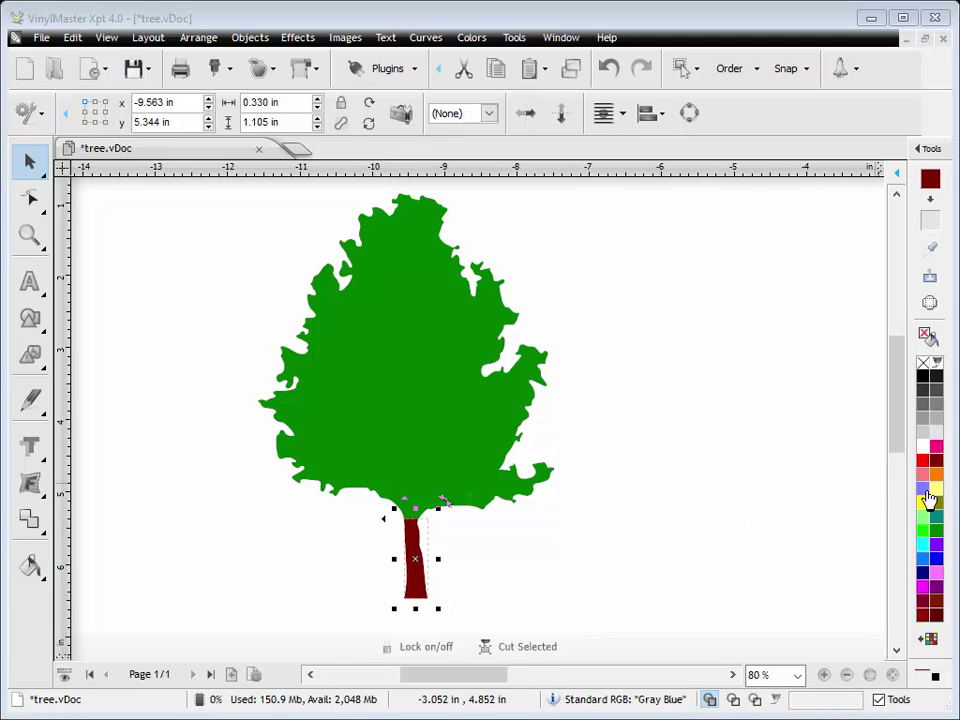
{"action": "left_click", "coordinate": [930, 638]}
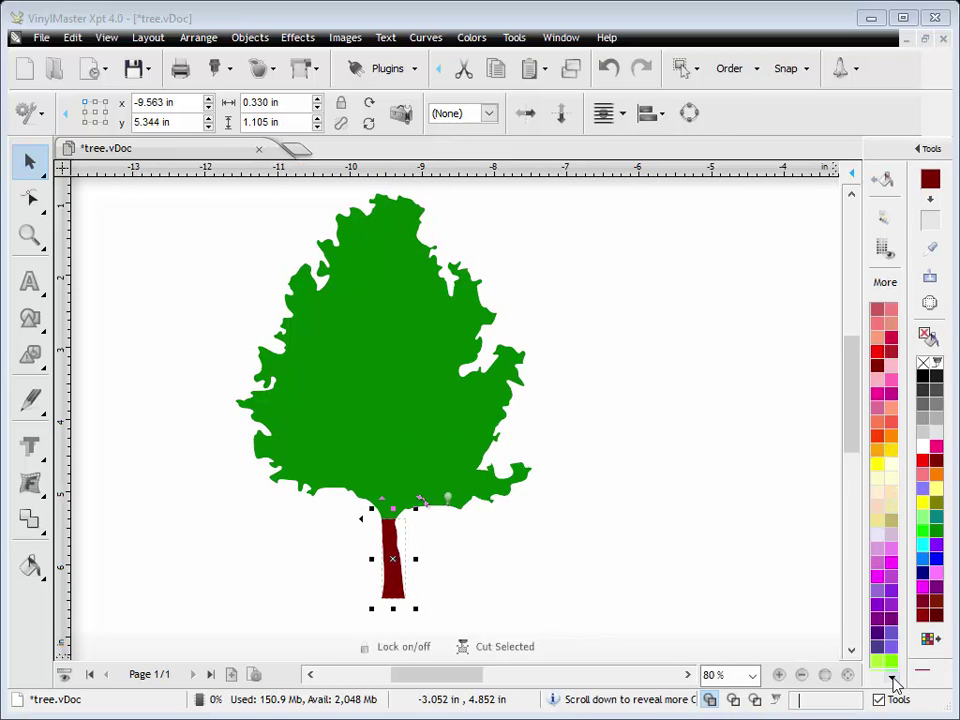
{"action": "left_click", "coordinate": [891, 677]}
{"action": "left_click", "coordinate": [888, 544]}
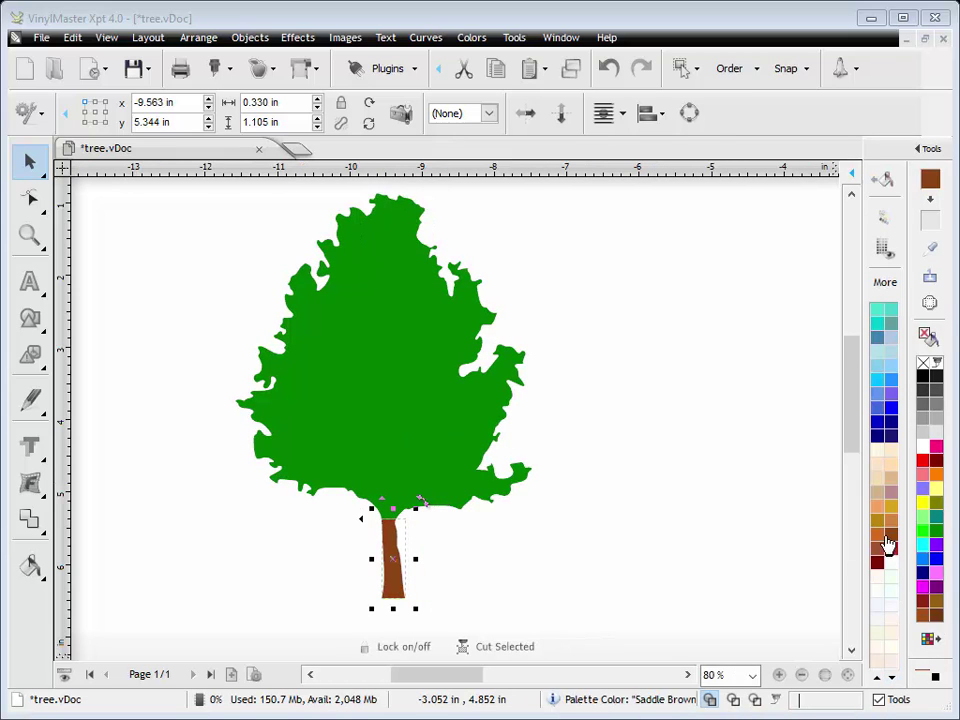
{"action": "left_click", "coordinate": [669, 480]}
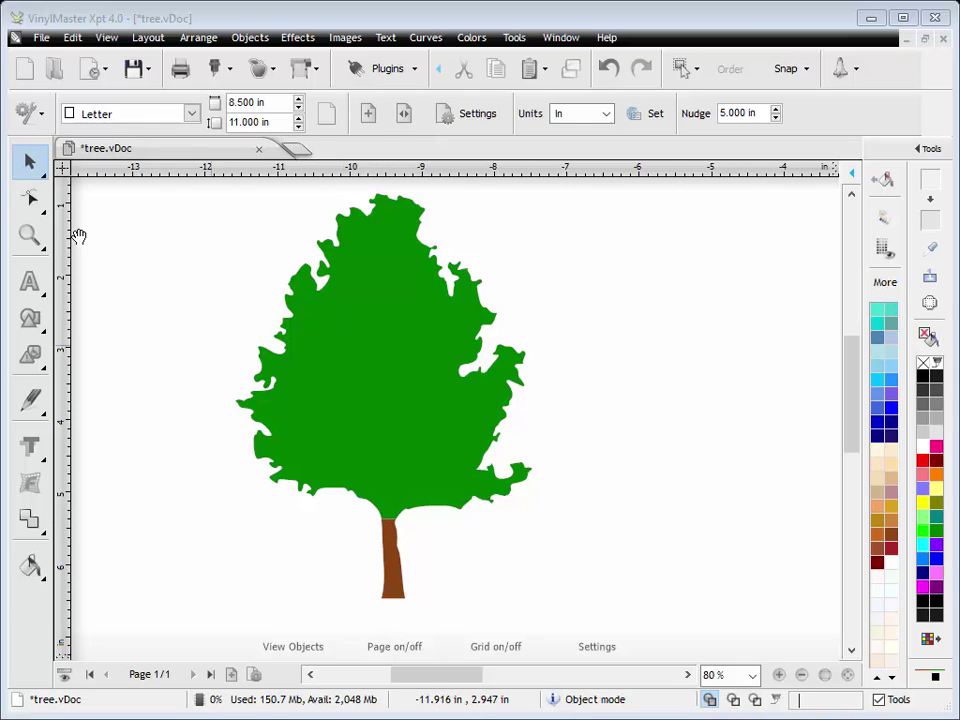
Edit the foliage's nodes where it meets the trunk, raising both corners of its base slightly
{"action": "left_click", "coordinate": [29, 235]}
{"action": "left_click_drag", "start_coordinate": [360, 499], "coordinate": [428, 540]}
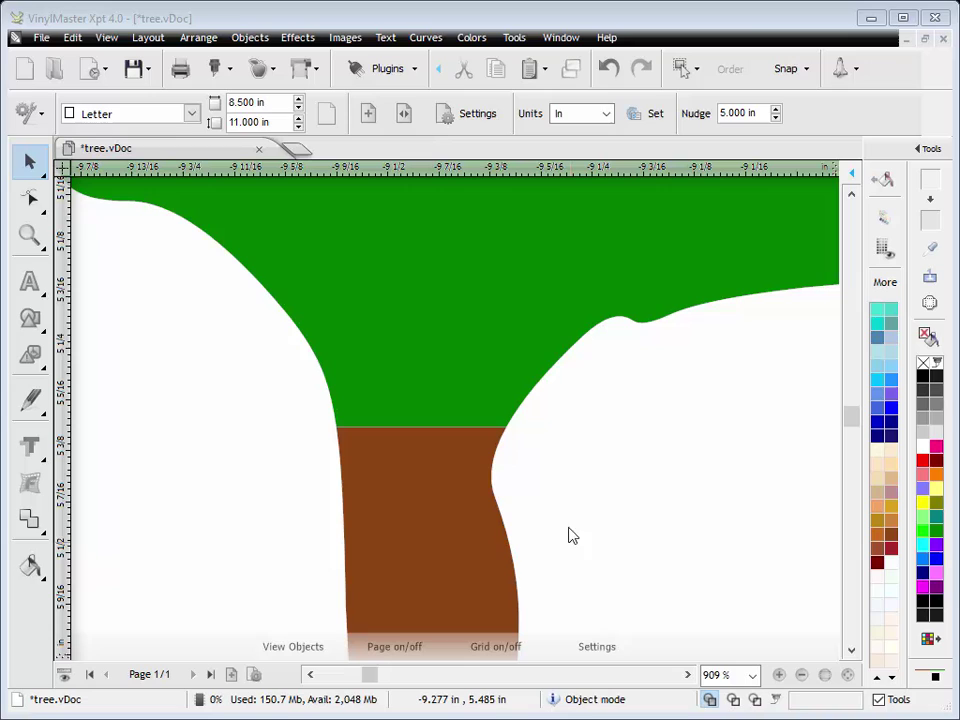
{"action": "left_click", "coordinate": [30, 198]}
{"action": "left_click", "coordinate": [425, 448]}
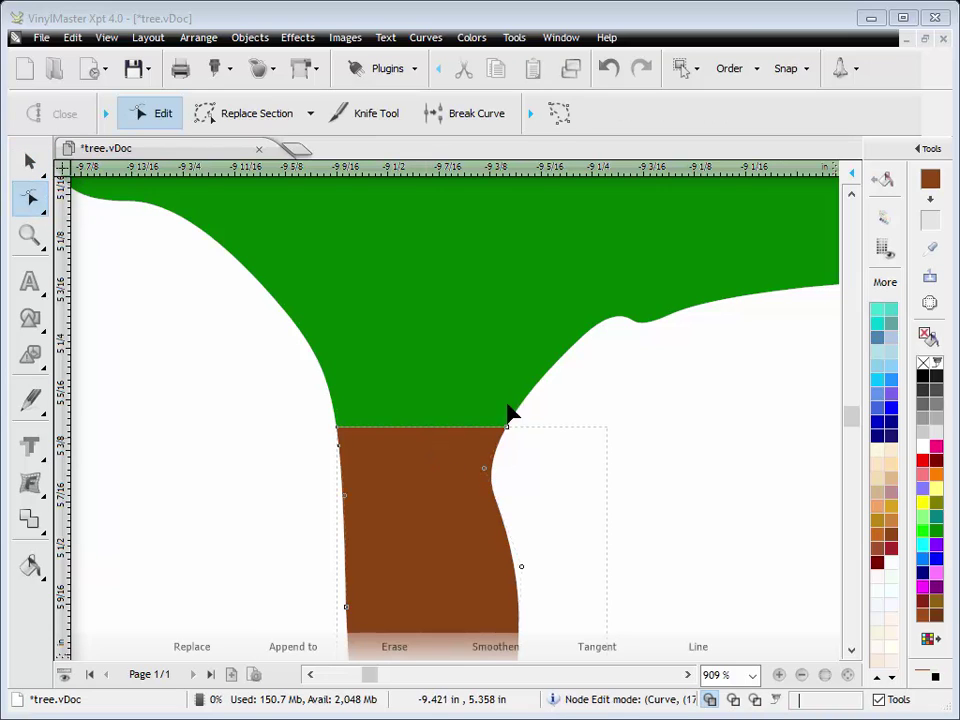
{"action": "left_click", "coordinate": [538, 373]}
{"action": "left_click_drag", "start_coordinate": [508, 426], "coordinate": [493, 400]}
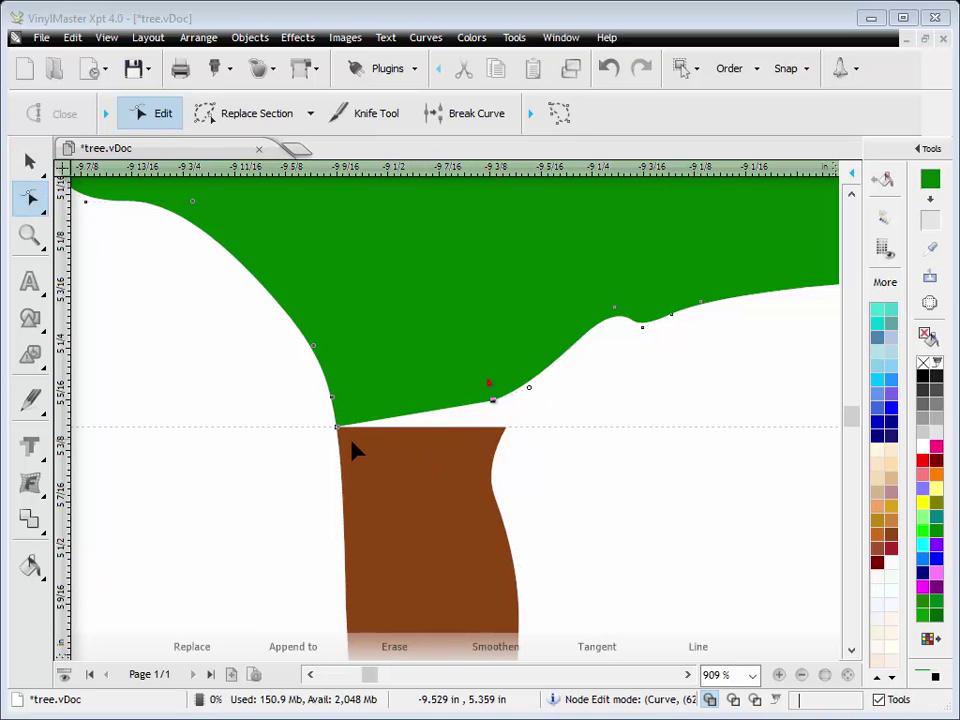
{"action": "double_click", "coordinate": [402, 398]}
Move the trunk's two top corner nodes up and outward so they overlap the foliage's base
{"action": "left_click", "coordinate": [360, 444]}
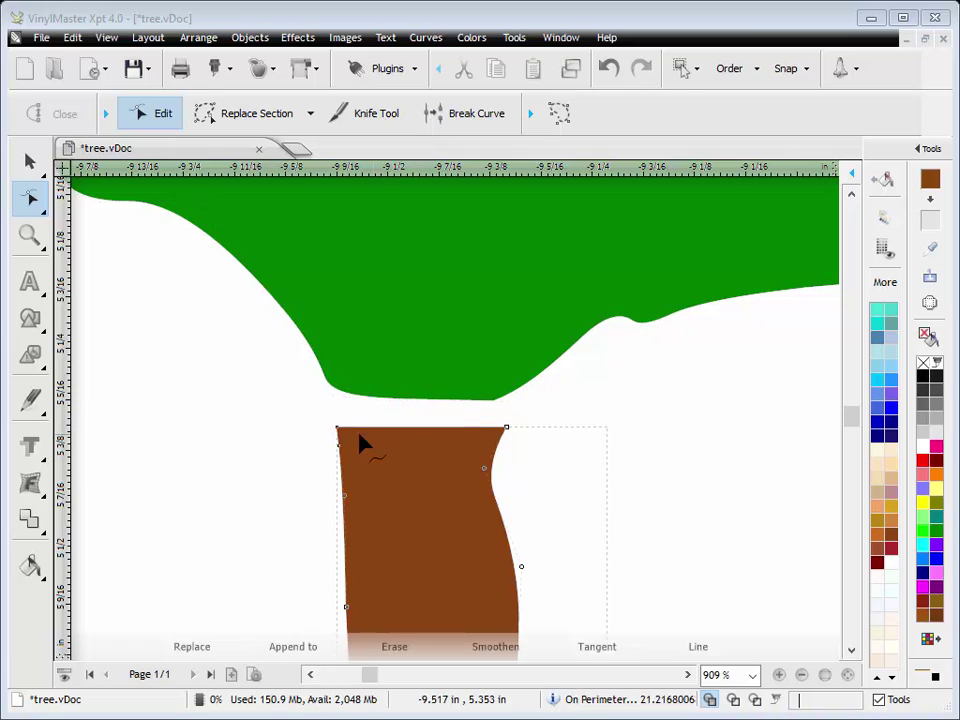
{"action": "left_click_drag", "start_coordinate": [336, 429], "coordinate": [327, 376]}
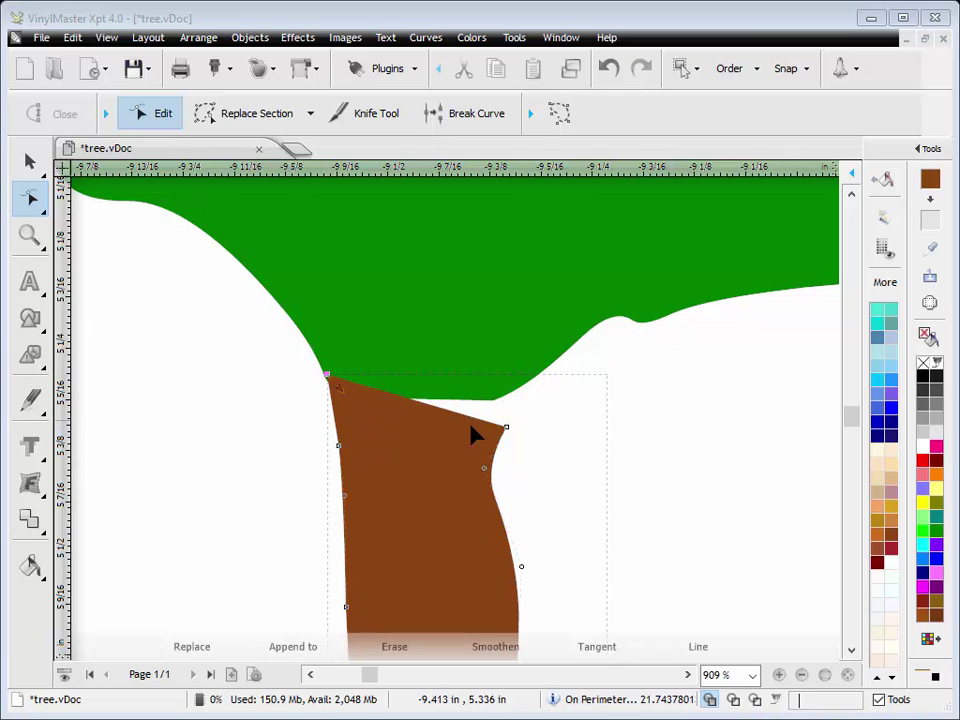
{"action": "left_click_drag", "start_coordinate": [504, 425], "coordinate": [526, 383]}
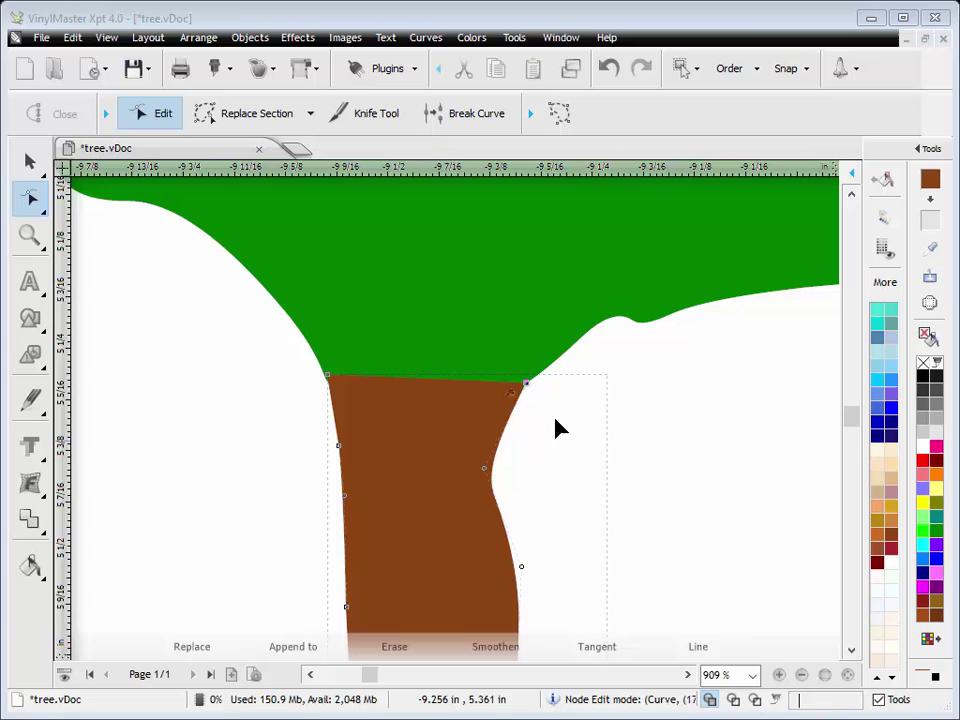
Bring the foliage forward one level in the stacking order so it sits in front of the trunk
{"action": "left_click", "coordinate": [29, 165]}
{"action": "left_click", "coordinate": [638, 294]}
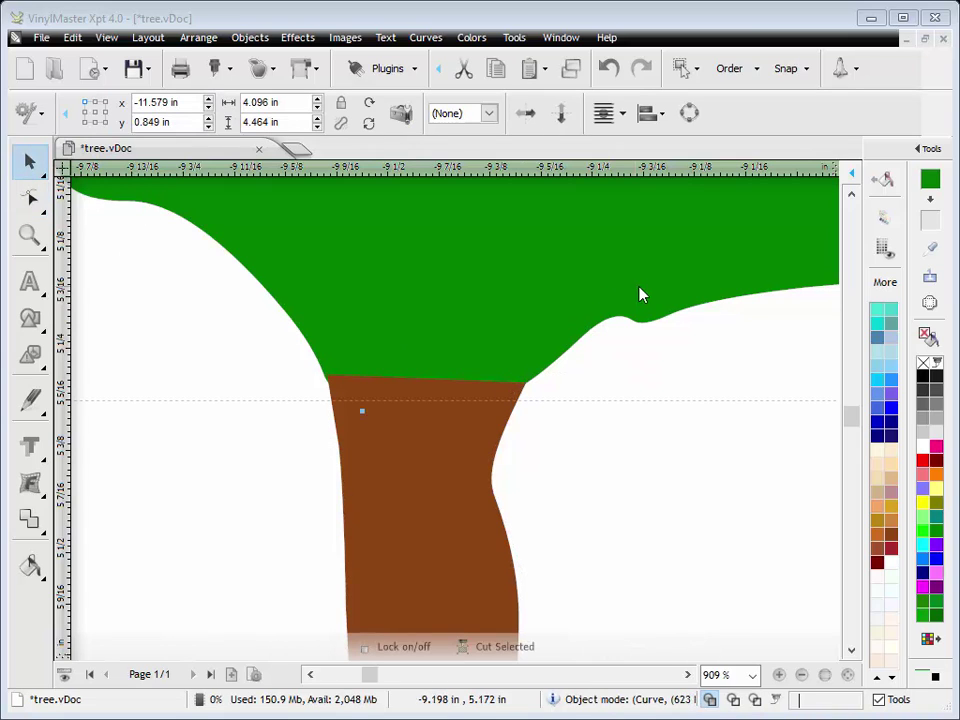
{"action": "left_click", "coordinate": [845, 676]}
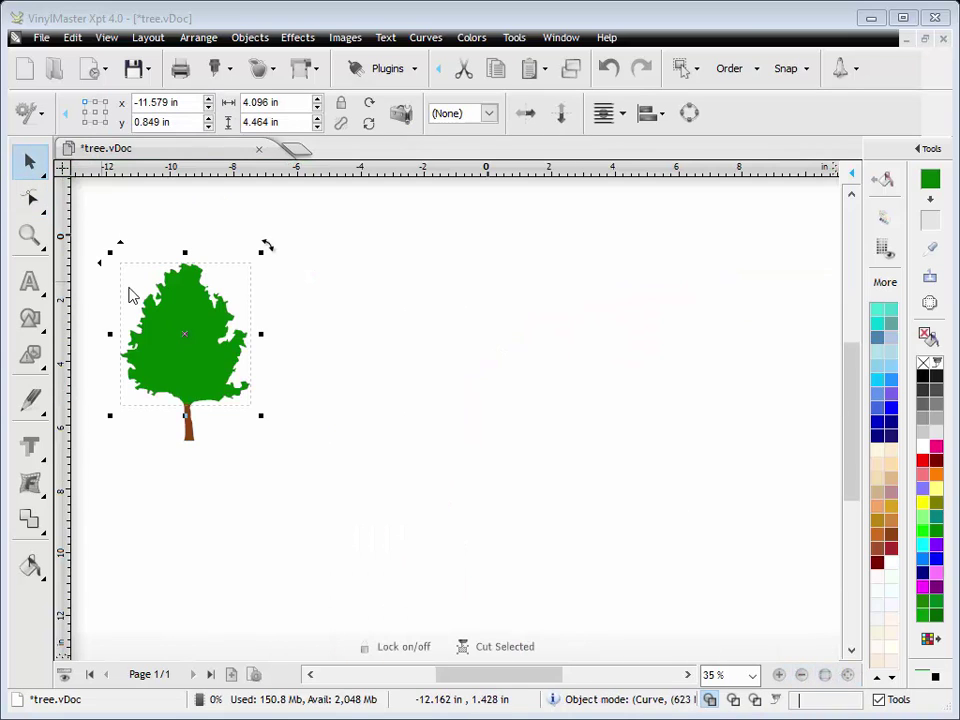
{"action": "left_click", "coordinate": [36, 238]}
{"action": "left_click_drag", "start_coordinate": [104, 252], "coordinate": [325, 498]}
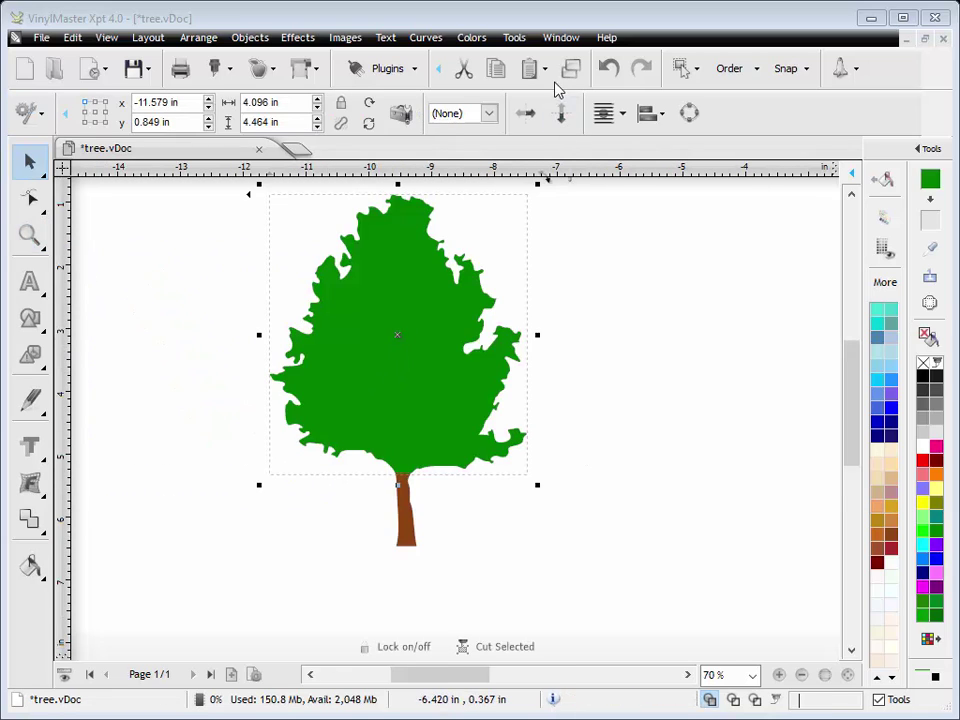
{"action": "left_click", "coordinate": [752, 69]}
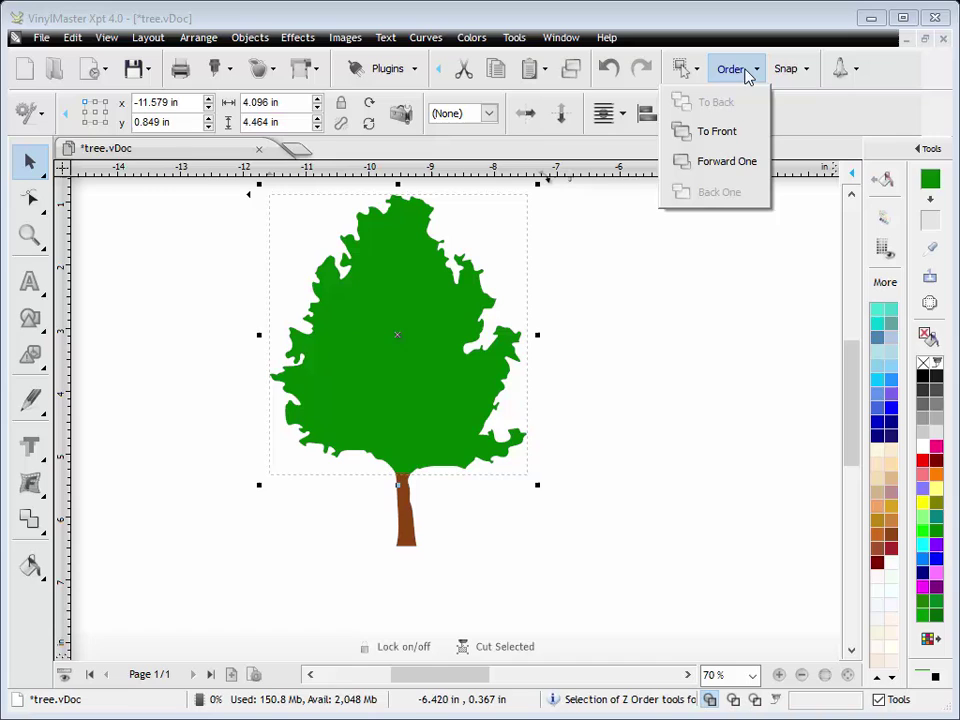
{"action": "left_click", "coordinate": [738, 161]}
{"action": "left_click", "coordinate": [705, 276]}
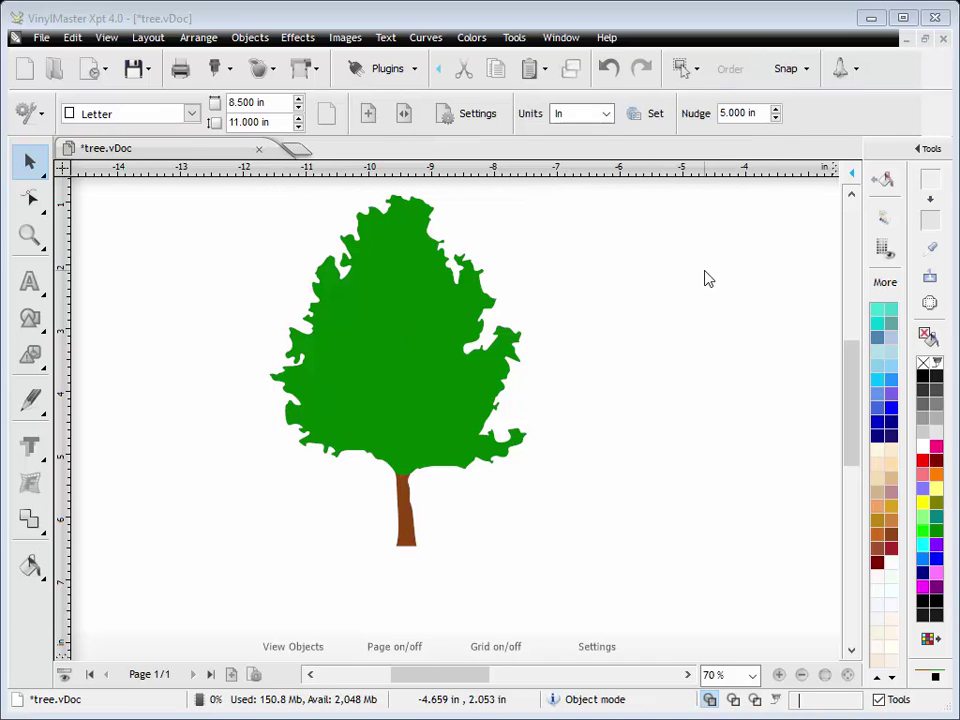
Reshape the foliage's base nodes into a rounded downward bulge that overlaps the top of the trunk
{"action": "left_click", "coordinate": [29, 234]}
{"action": "left_click_drag", "start_coordinate": [354, 450], "coordinate": [458, 500]}
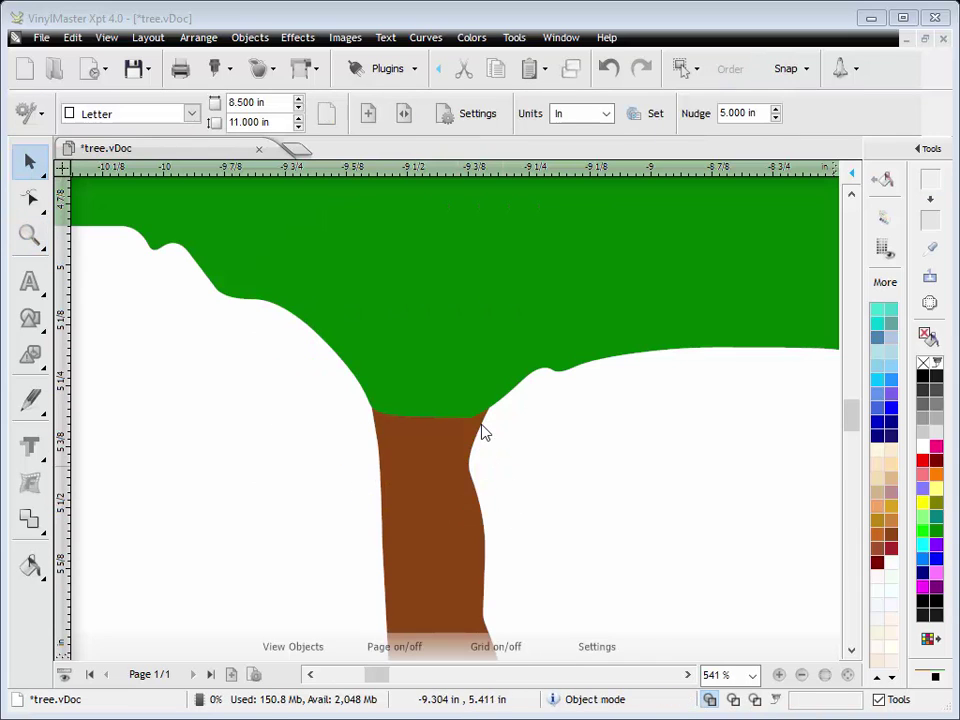
{"action": "left_click", "coordinate": [30, 198]}
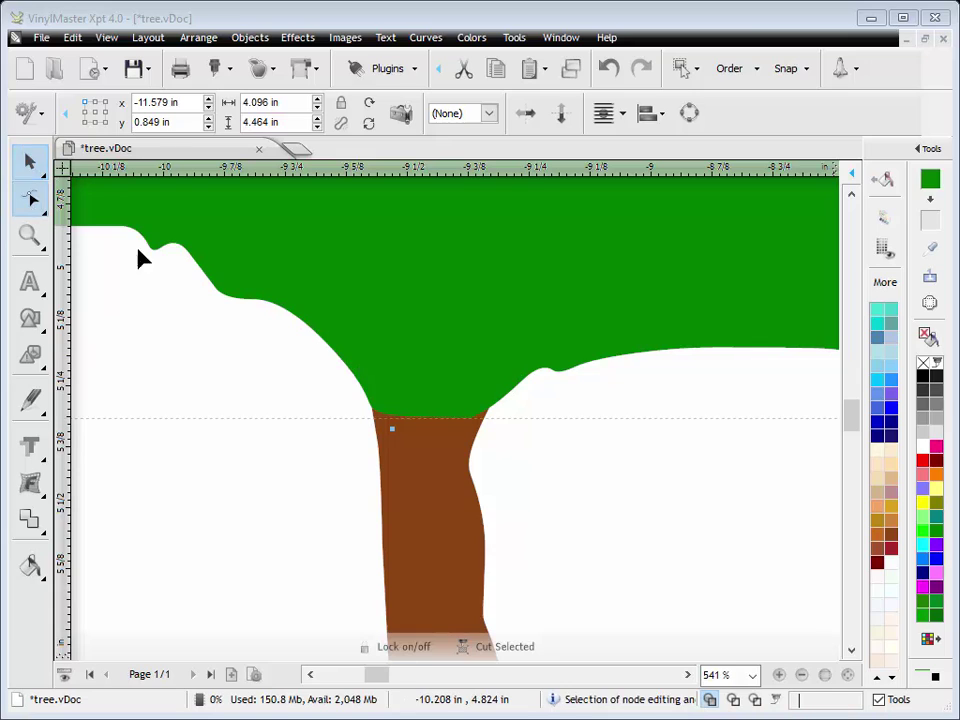
{"action": "left_click", "coordinate": [470, 420]}
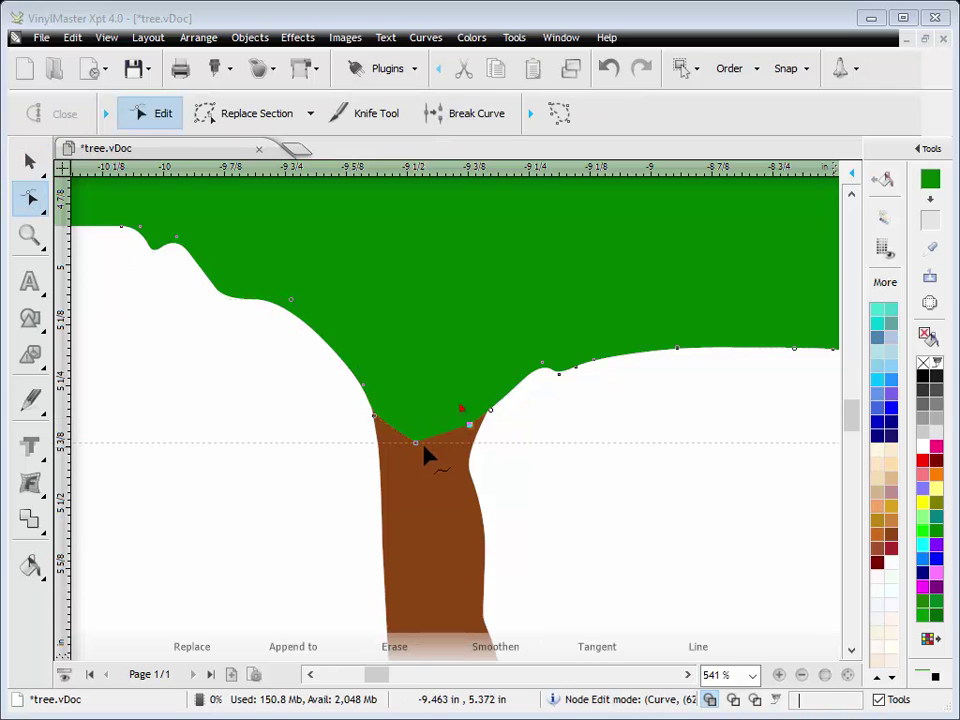
{"action": "left_click_drag", "start_coordinate": [469, 427], "coordinate": [465, 432]}
{"action": "left_click_drag", "start_coordinate": [361, 384], "coordinate": [353, 414]}
{"action": "left_click_drag", "start_coordinate": [490, 410], "coordinate": [520, 400]}
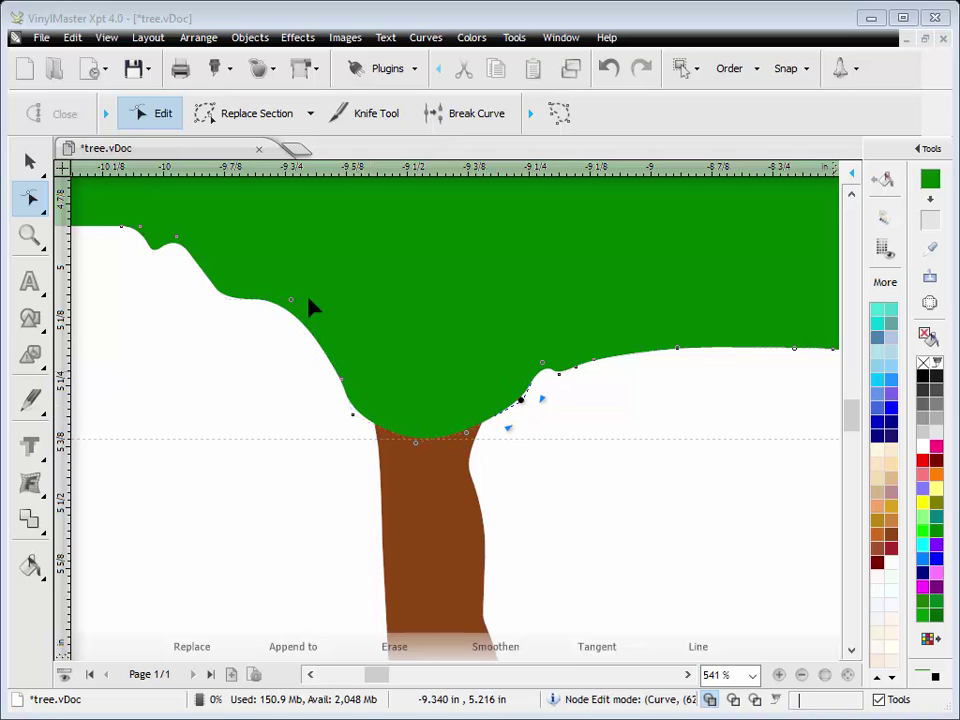
{"action": "left_click", "coordinate": [27, 161]}
{"action": "left_click", "coordinate": [565, 405]}
Inspect the overlap of foliage and trunk in outline view, and return to solid view with the whole tree visible
{"action": "scroll", "coordinate": [397, 362], "scroll_direction": "down", "scroll_amount": 3}
{"action": "scroll", "coordinate": [400, 369], "scroll_direction": "down", "scroll_amount": 4}
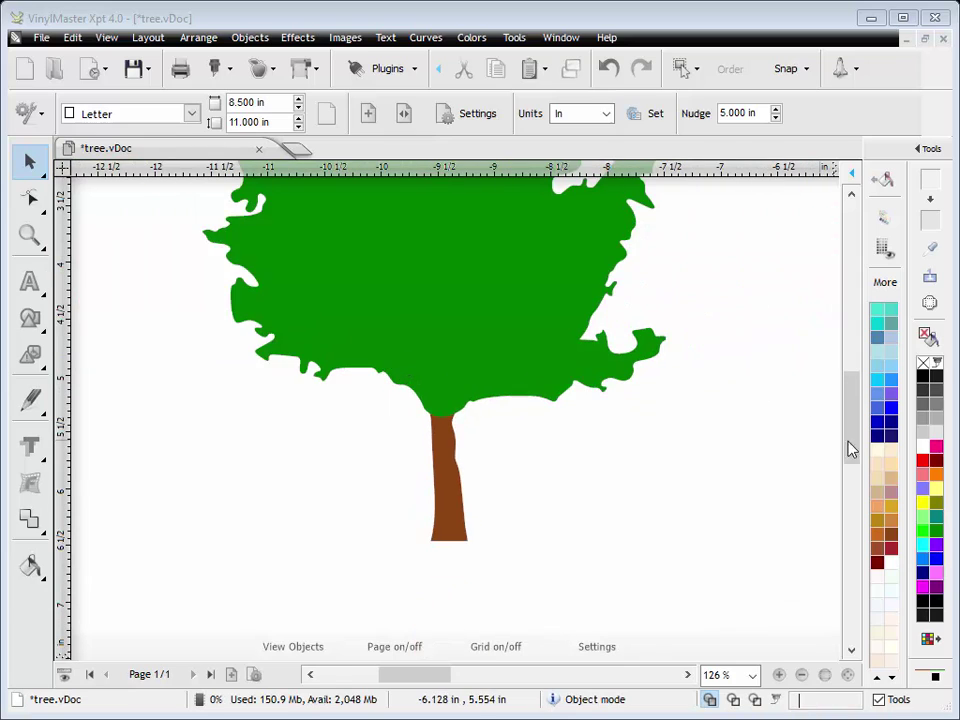
{"action": "left_click_drag", "start_coordinate": [850, 449], "coordinate": [810, 418]}
{"action": "scroll", "coordinate": [502, 525], "scroll_direction": "down", "scroll_amount": 1}
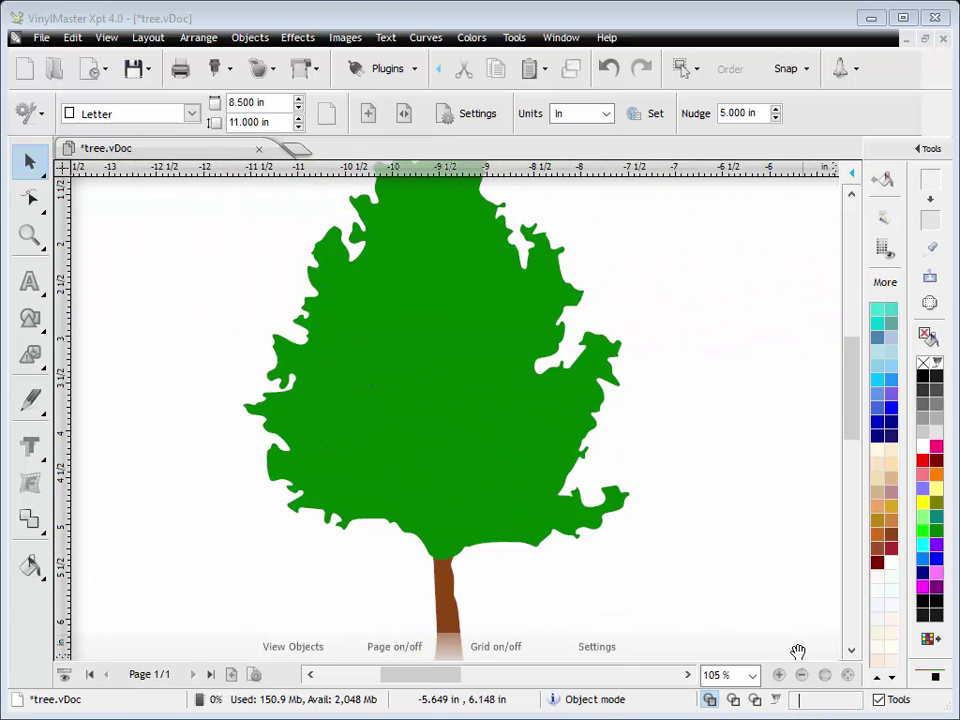
{"action": "left_click", "coordinate": [733, 699]}
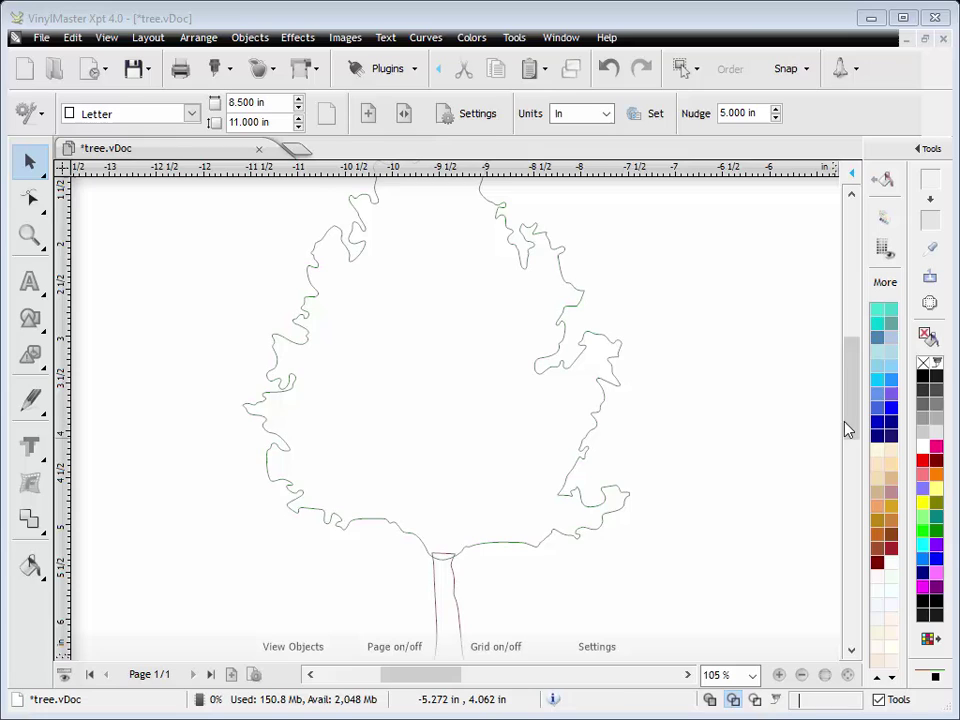
{"action": "mouse_move", "coordinate": [849, 425]}
{"action": "left_mouse_down"}
{"action": "mouse_move", "coordinate": [849, 436]}
{"action": "mouse_move", "coordinate": [850, 421]}
{"action": "left_mouse_up"}
{"action": "scroll", "coordinate": [518, 466], "scroll_direction": "down", "scroll_amount": 1}
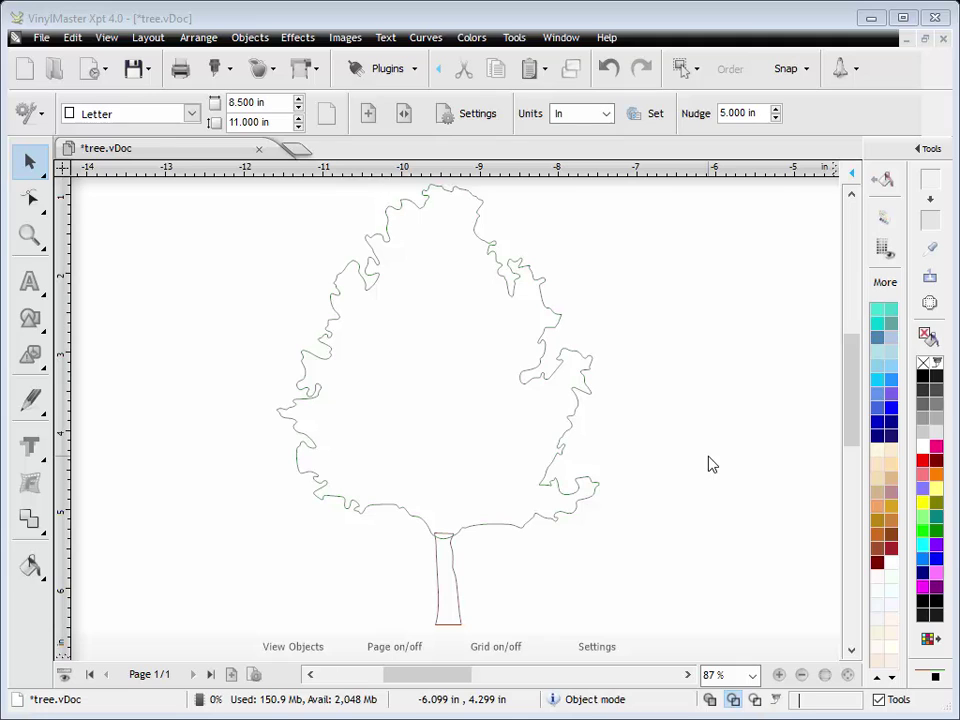
{"action": "left_click", "coordinate": [710, 699]}
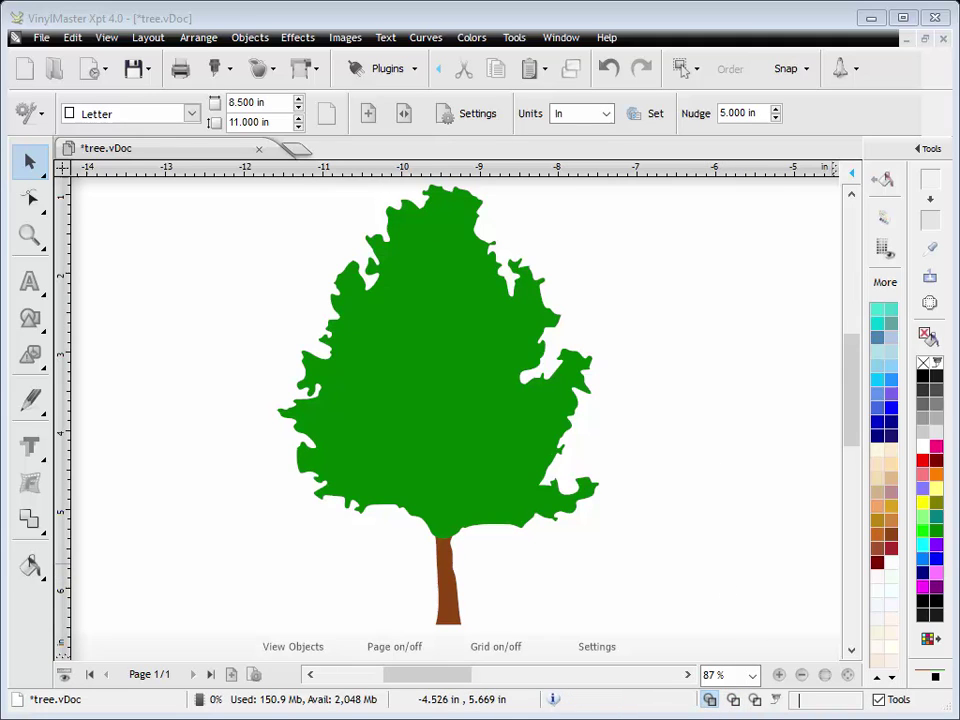